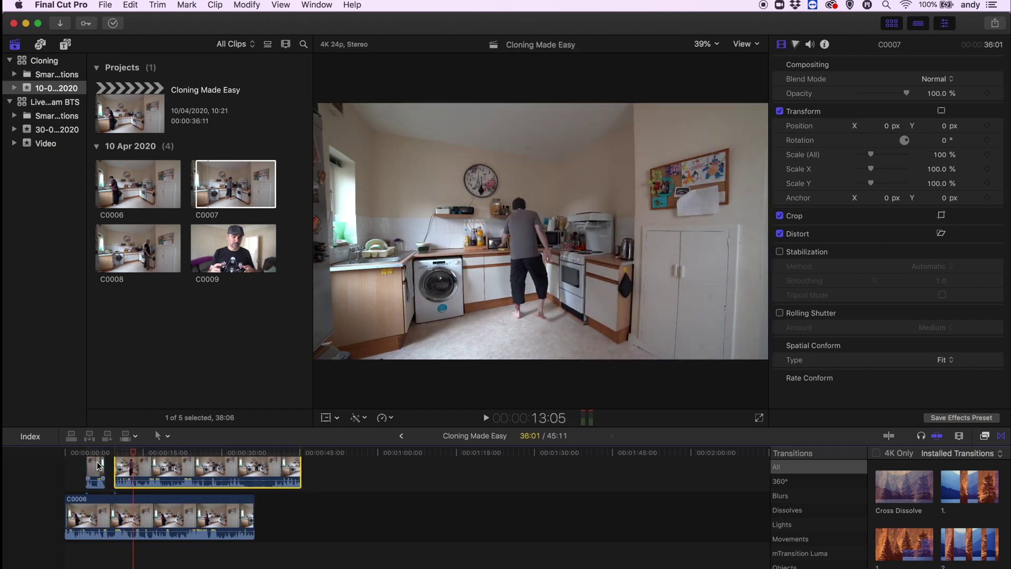
Undo the last change and move the short C0007 segment beneath the C0006 clip in the timeline
key("super+a")
key("super+z")
left_click(83, 453)
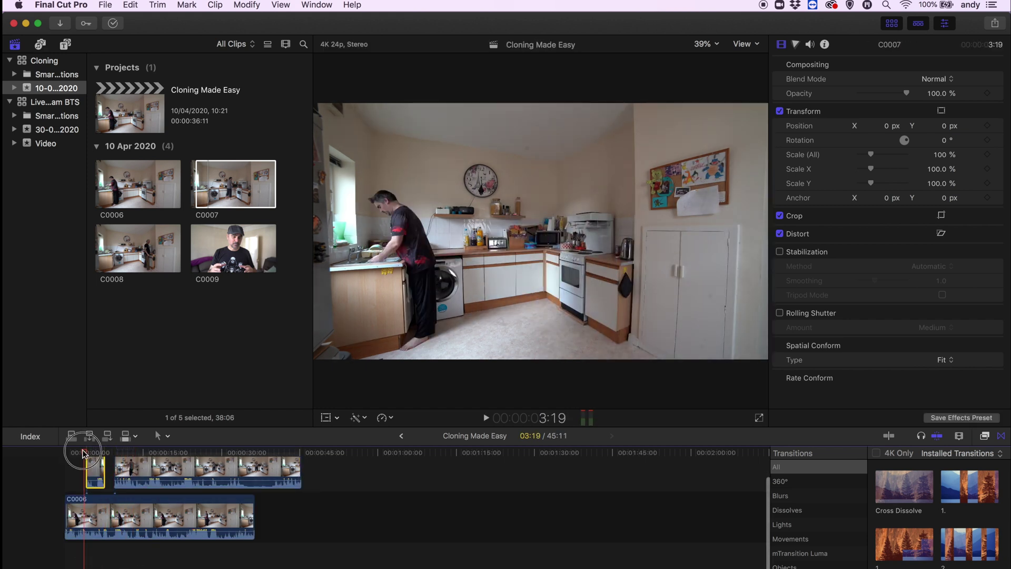
left_click_drag(97, 467, 96, 551)
Apply the Draw Mask effect to the long C0007 clip with the playhead at 12:00
key("space")
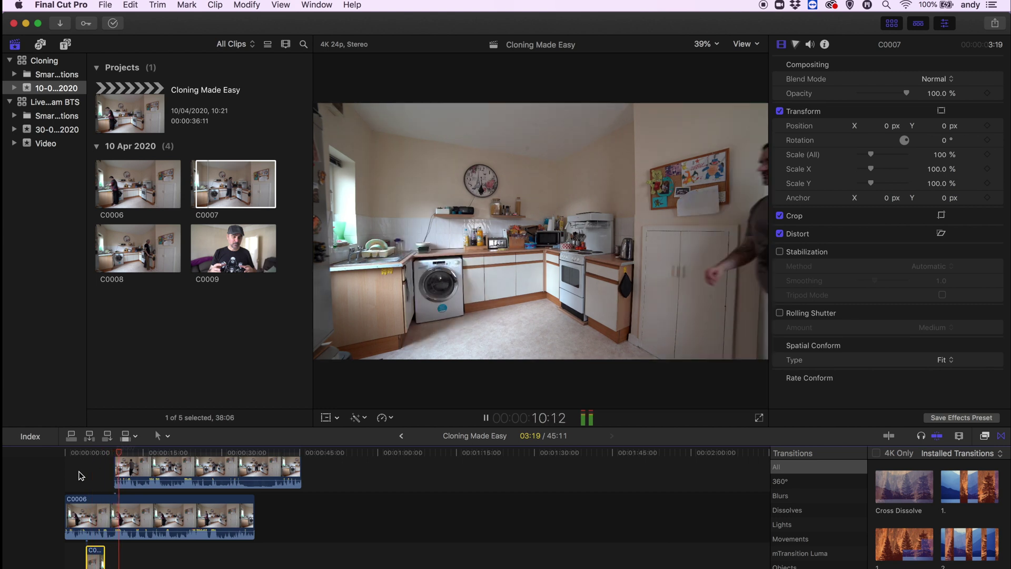
key("space")
key("Up")
left_click_drag(122, 452, 109, 452)
key("space")
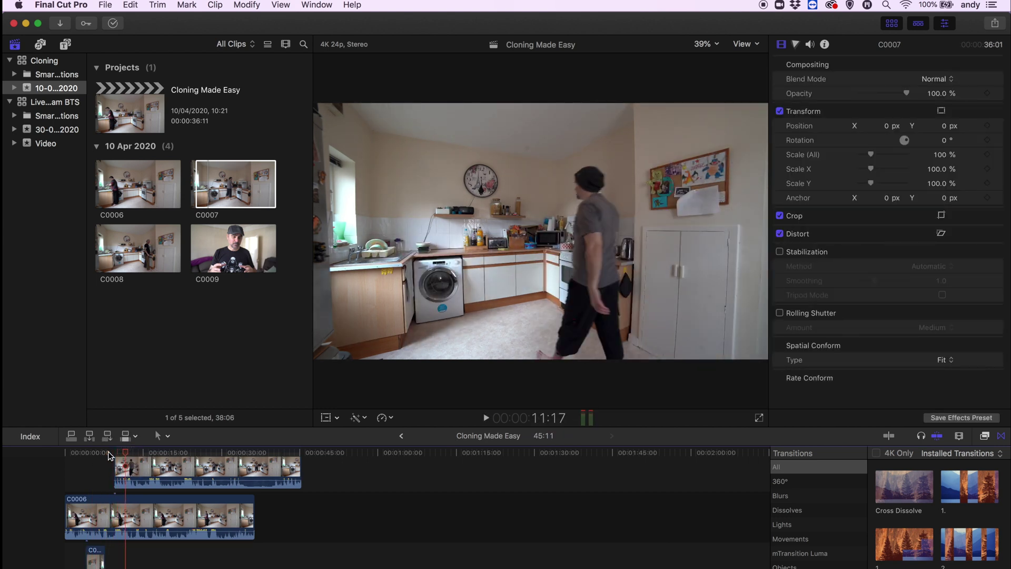
key("space")
left_click(179, 465)
left_click(984, 435)
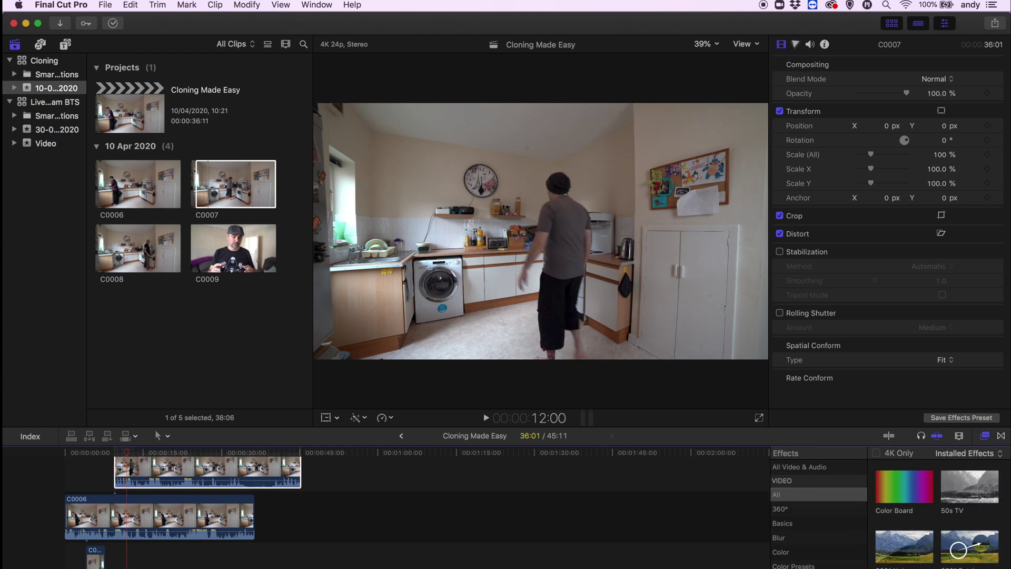
double_click(904, 486)
Draw a closed seven-point mask around the sink half of the kitchen, extending beyond the frame edges, with the viewer at 25%
left_click(484, 362)
left_click(501, 283)
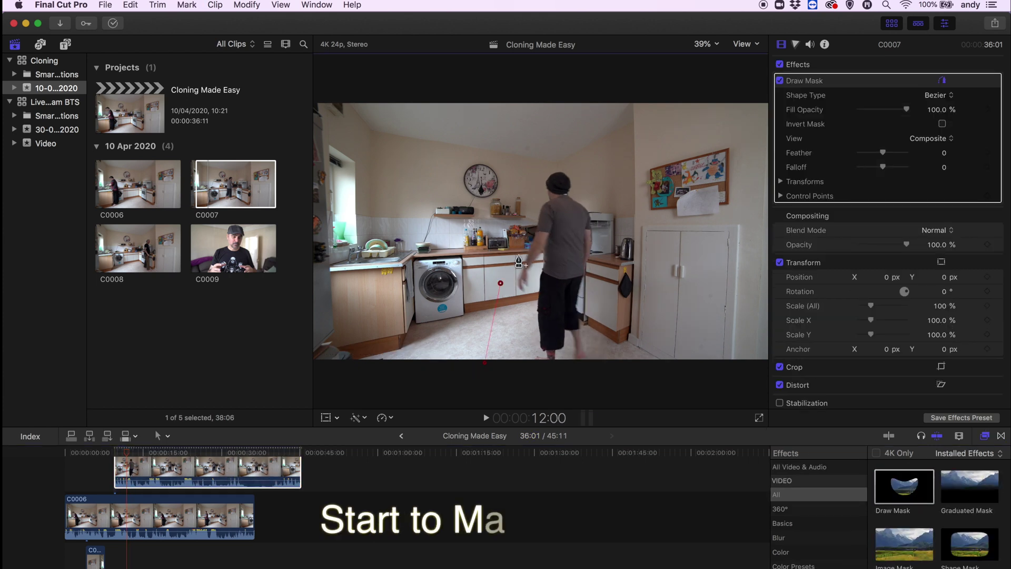
left_click(516, 93)
left_click(705, 44)
left_click(711, 81)
left_click(378, 134)
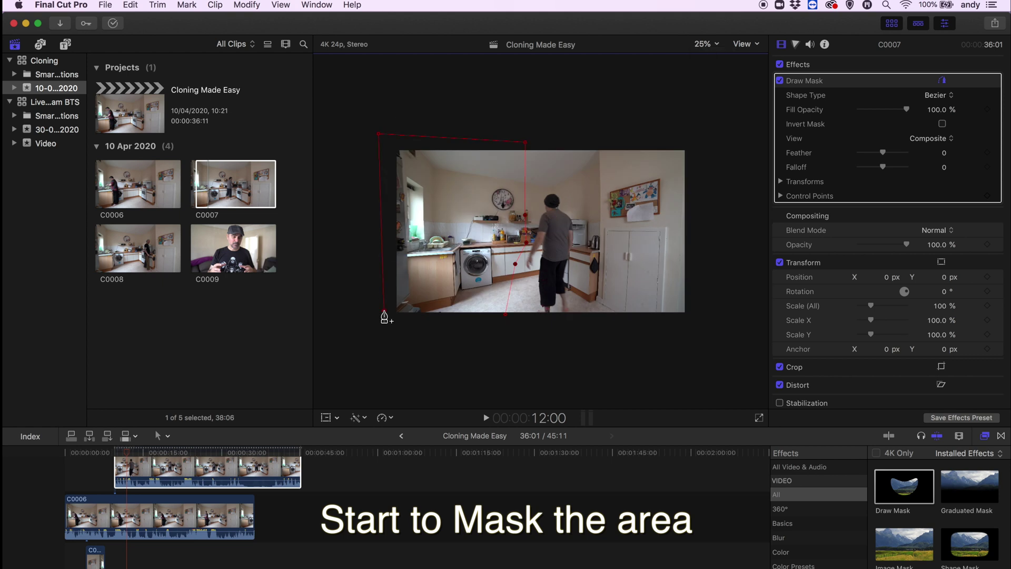
left_click(385, 311)
left_click(505, 316)
Invert the mask with a feather of 75 and keyframe its position, rotation and control points at 12:00
left_click(942, 123)
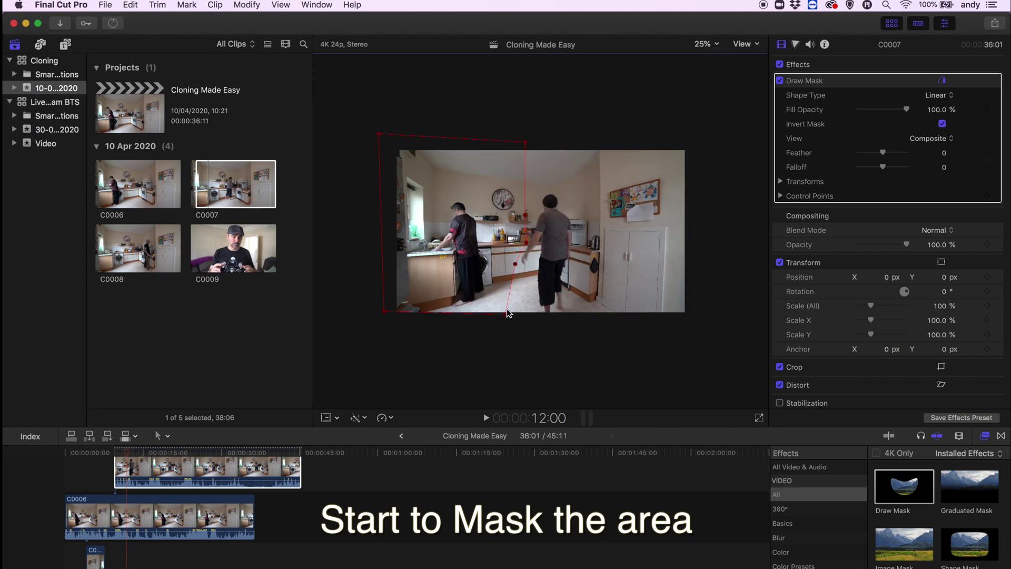
left_click_drag(882, 153, 901, 153)
left_click(780, 181)
left_click(780, 240)
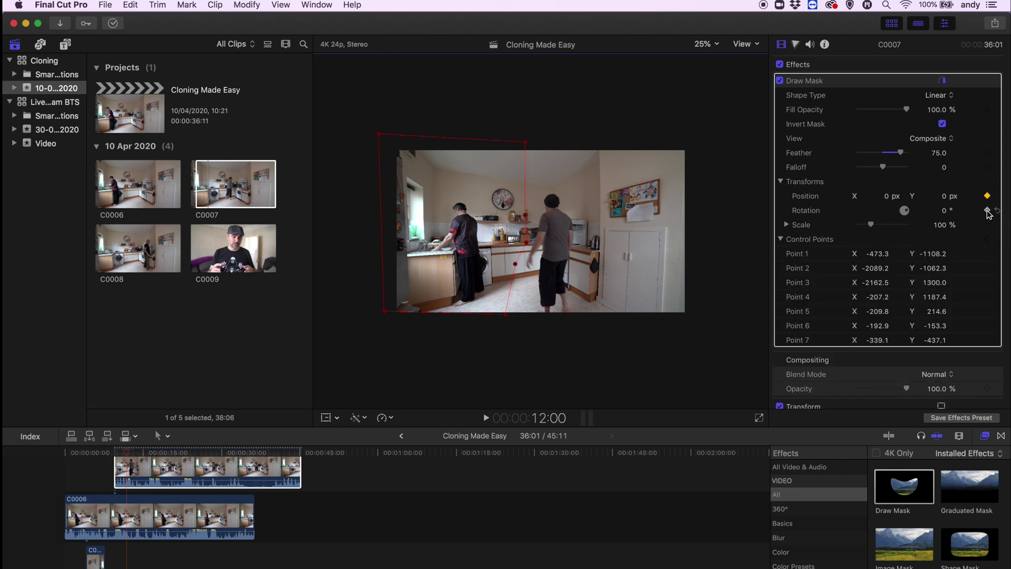
Set the mask's feather to 100 and play back the clone's entrance
key("Right")
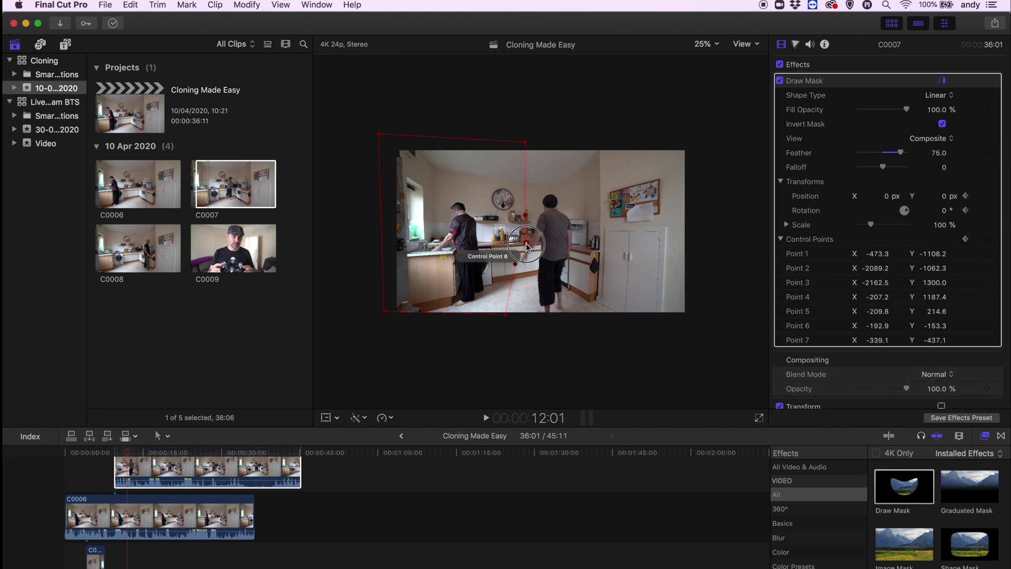
left_click(108, 453)
key("space")
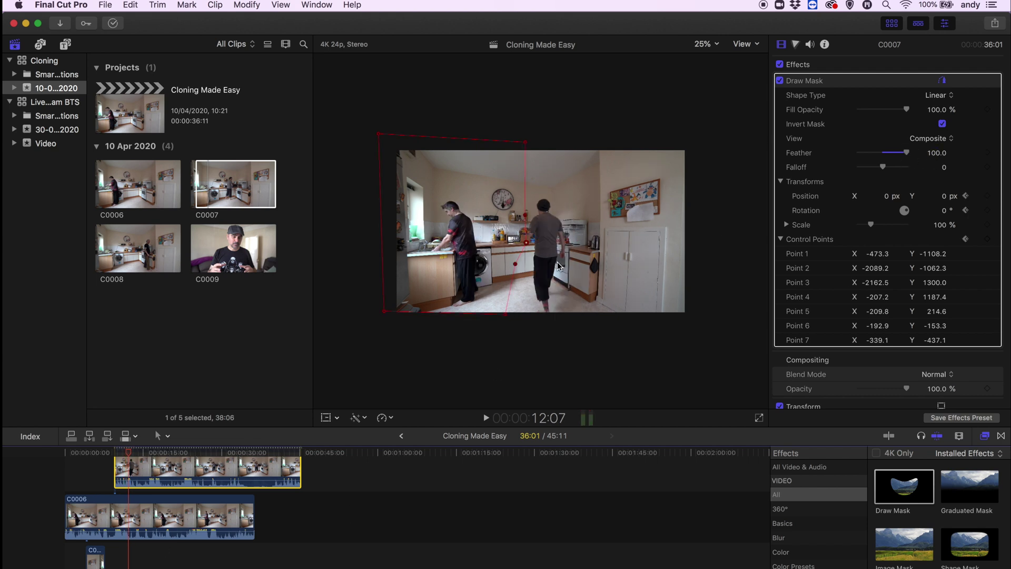
At 11:02, pull the mask's inner edge in towards the person at the sink and lower its upper corners
key("Left")
key("Left")
key("Left")
key("Left")
key("Left")
key("Left")
key("Left")
key("Left")
key("Left")
key("Left")
key("Left")
key("Left")
key("Left")
key("Left")
key("Left")
key("Left")
key("Left")
key("Left")
key("Left")
key("Left")
left_click_drag(527, 244, 487, 268)
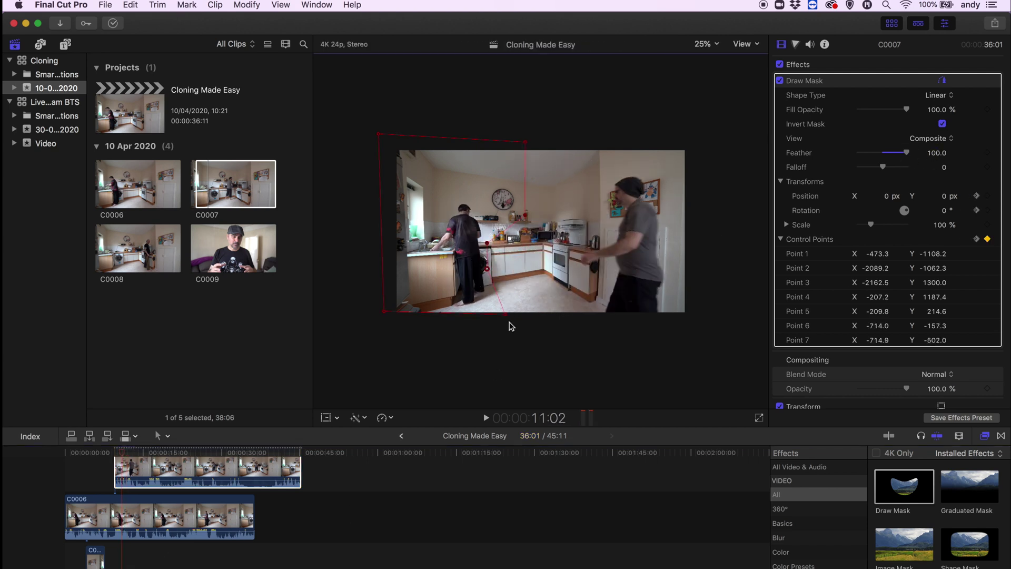
left_click_drag(506, 315, 505, 312)
left_click_drag(487, 269, 487, 271)
left_click_drag(525, 215, 492, 212)
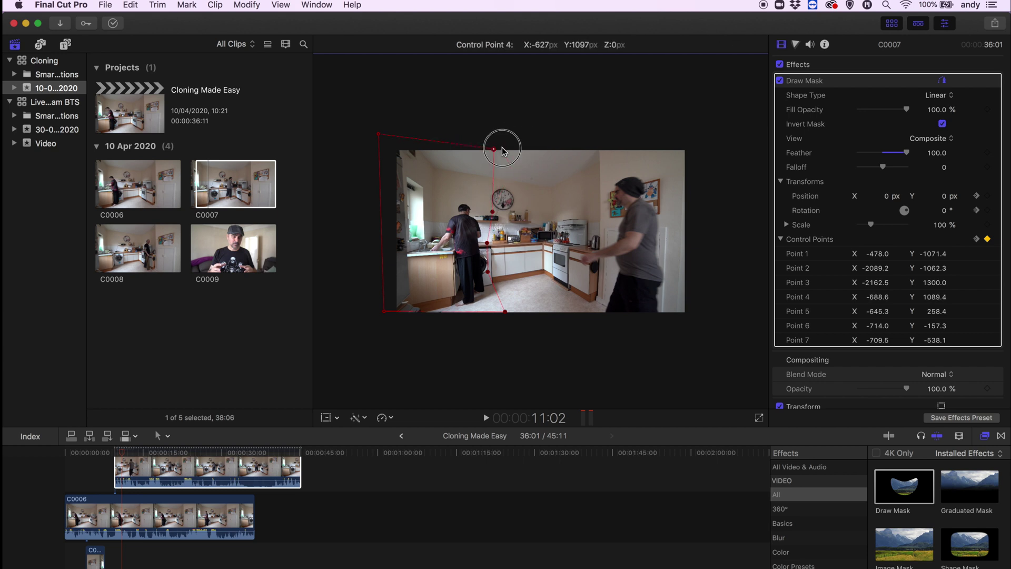
left_click_drag(502, 151, 495, 179)
left_click_drag(379, 134, 379, 158)
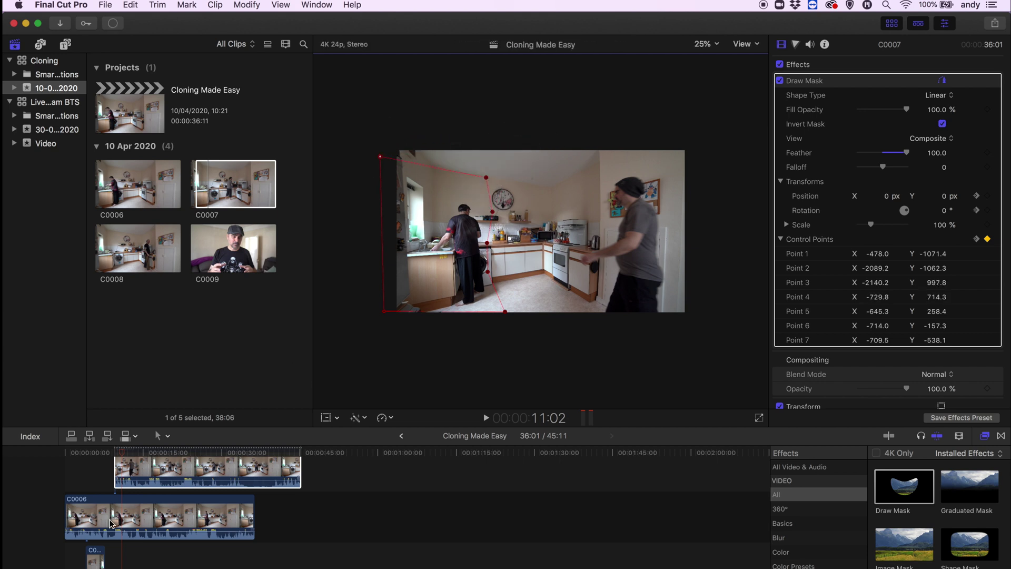
Play back the entrance and reshape the mask's inner edge at 11:09 around the outstretched arm of the person at the sink
left_click(108, 453)
key("space")
key("space")
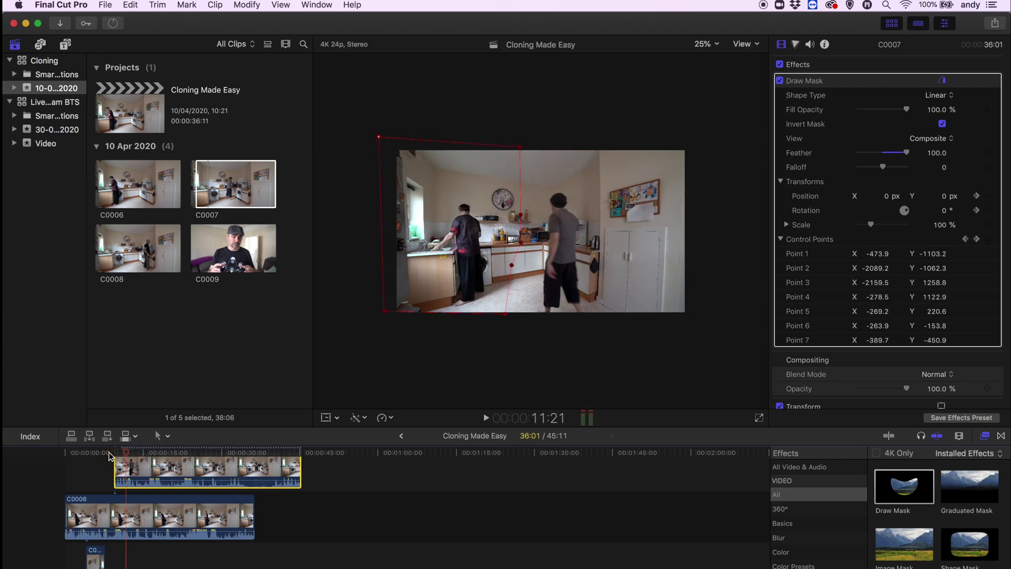
key("Left")
key("Left")
key("Left")
key("Left")
key("Left")
key("Left")
key("Left")
key("Left")
key("Left")
key("Left")
key("Left")
key("Left")
key("Left")
key("Left")
key("Left")
key("Left")
key("Left")
key("Left")
key("Left")
key("Left")
key("Right")
key("Right")
key("Right")
key("Right")
key("Right")
key("Right")
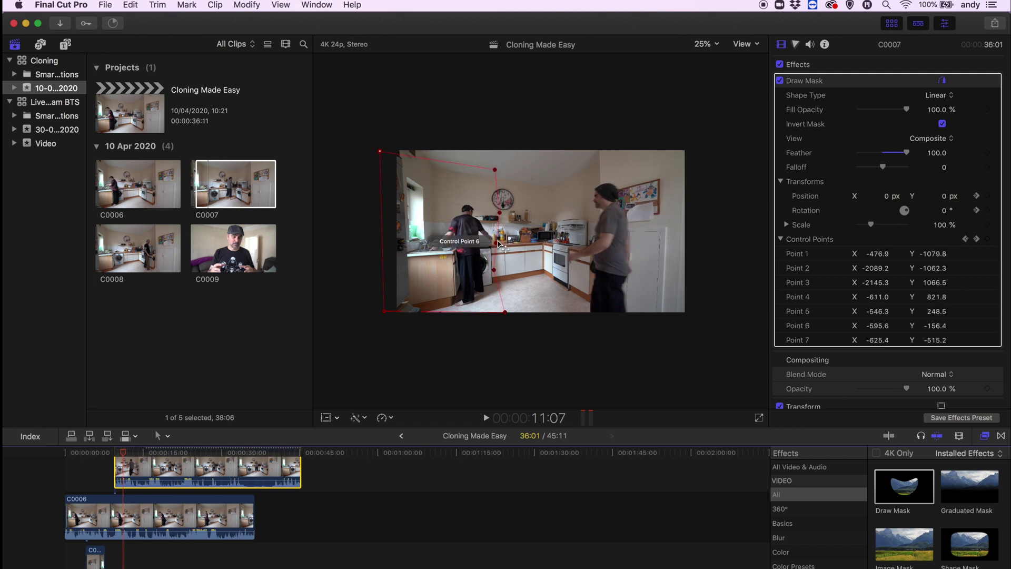
mouse_move(499, 243)
left_mouse_down()
mouse_move(510, 244)
mouse_move(504, 232)
left_mouse_up()
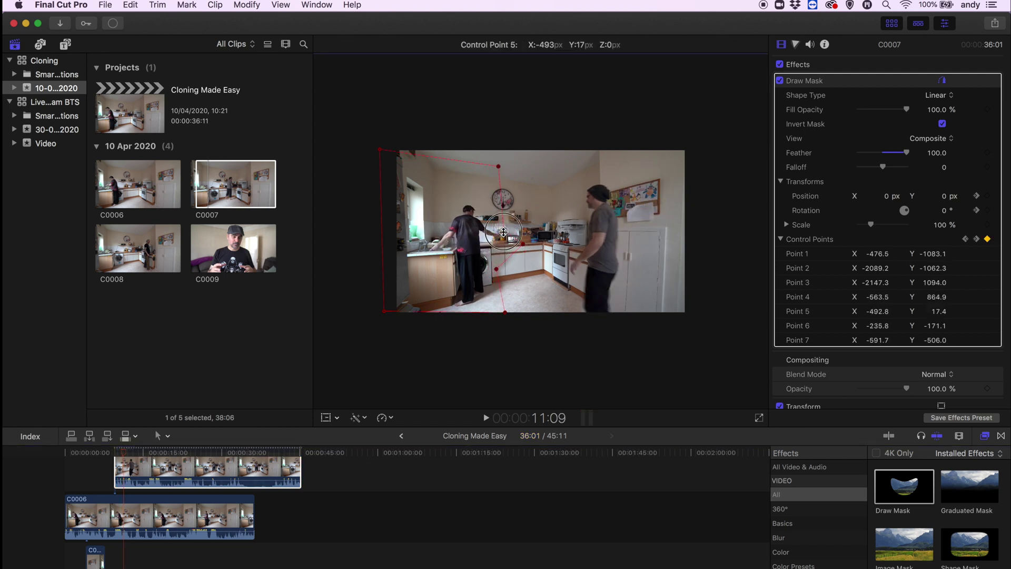
left_click_drag(502, 181, 499, 180)
Examine the mask's inner edge frame by frame from about 11:06 as the clone walks in
key("Left")
key("Left")
key("Left")
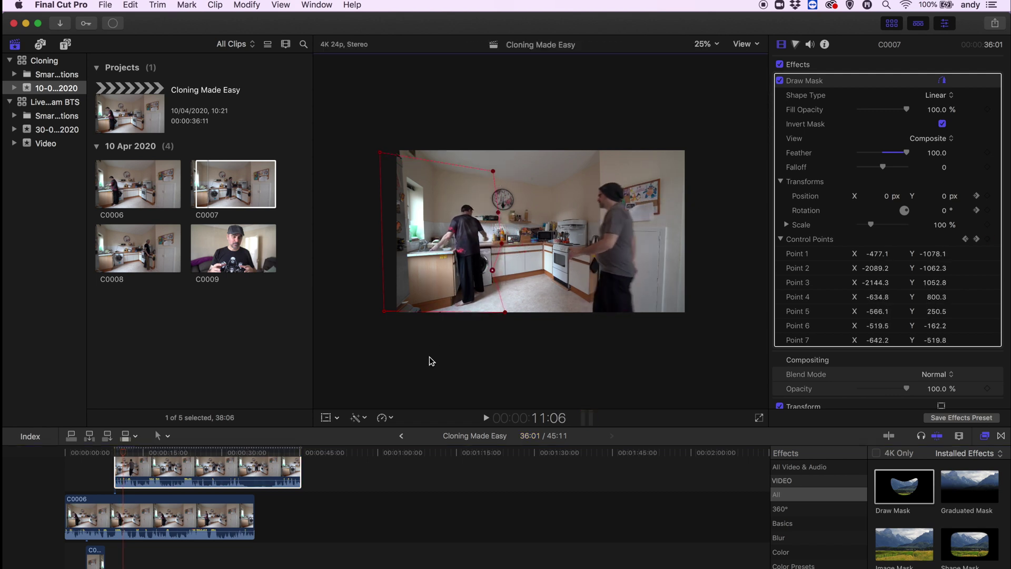
key("Right")
key("Right")
key("Right")
key("Right")
key("Right")
key("Right")
key("Right")
key("Right")
key("Right")
key("Right")
key("Left")
key("Left")
key("Left")
key("Left")
key("Left")
key("Left")
key("Left")
key("Left")
key("Left")
key("Left")
key("Left")
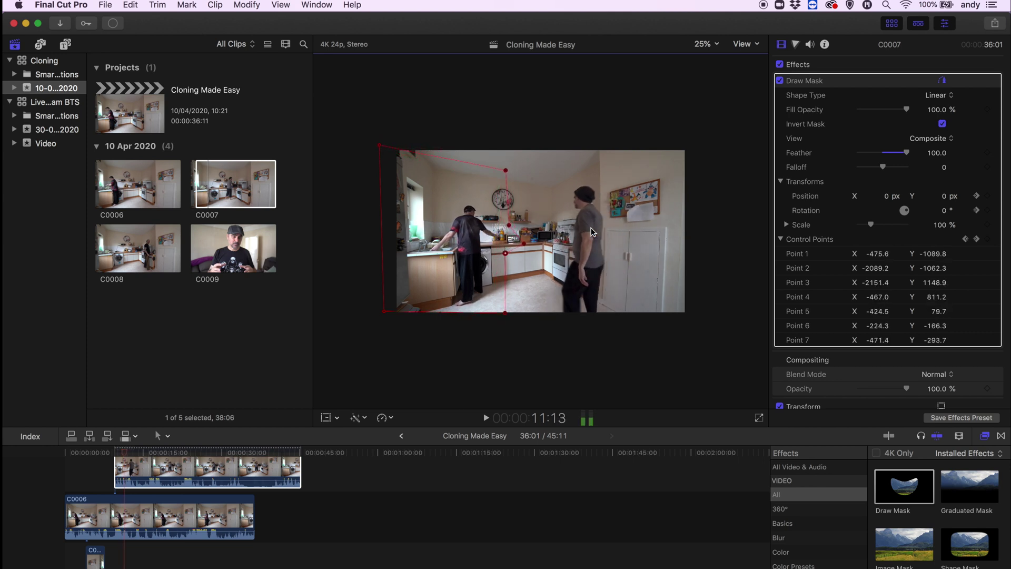
Adjust control point 6 on the mask's inner edge and check the neighbouring frames
left_click_drag(497, 243, 499, 243)
key("Left")
key("Left")
key("Left")
key("Right")
key("Right")
key("Right")
key("Right")
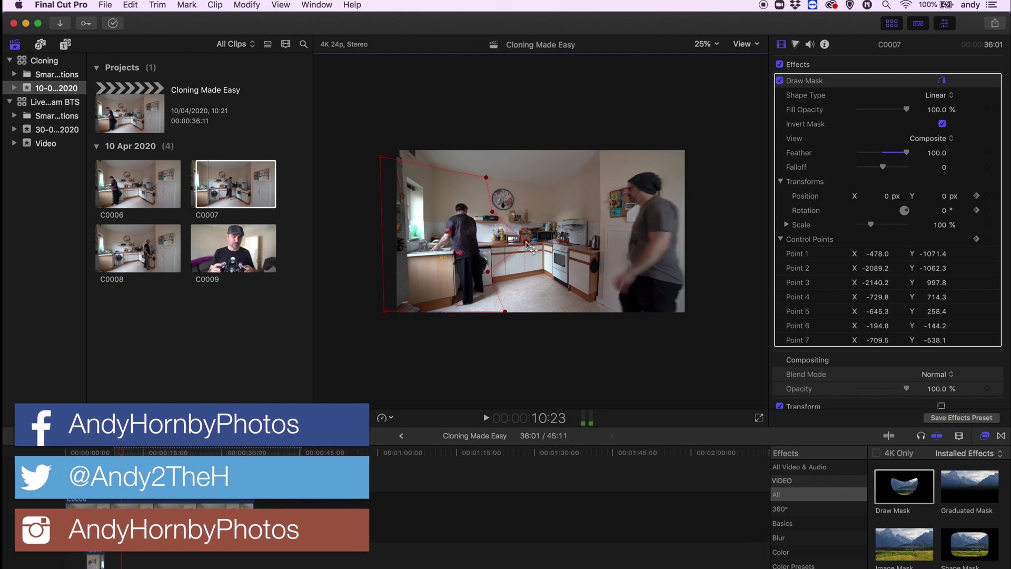
Advance past 11:11 and pull control points 4, 5 and 6 of the mask inward, with point 6 at about X -581, Y -120
key("Right")
key("Right")
key("Right")
key("Right")
key("Right")
key("Right")
key("Right")
key("Right")
key("Right")
key("Right")
key("Right")
key("Right")
key("Right")
key("Right")
key("Right")
key("Right")
key("Right")
key("Right")
key("Right")
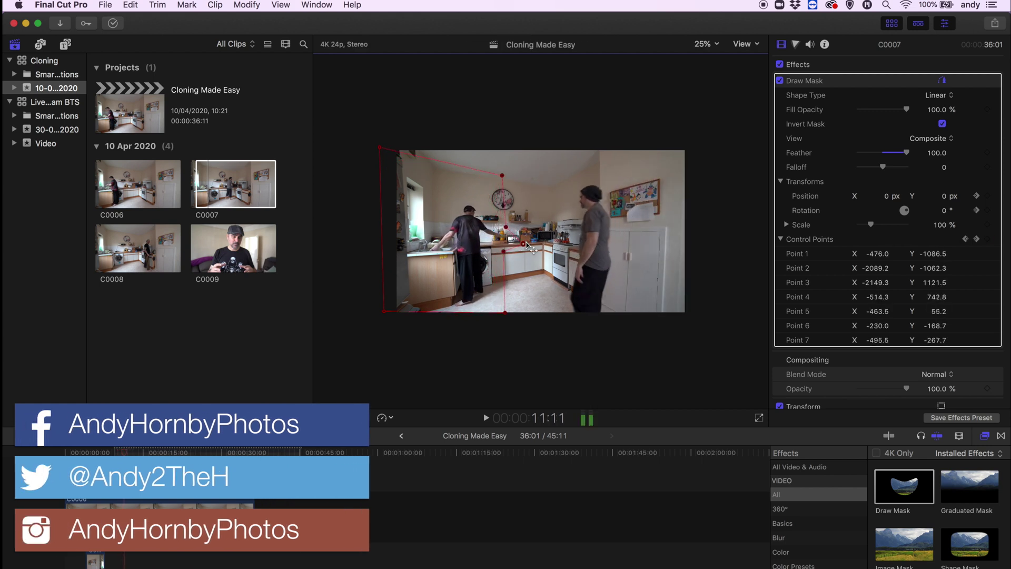
left_click_drag(526, 242, 520, 241)
key("Right")
key("Right")
key("Right")
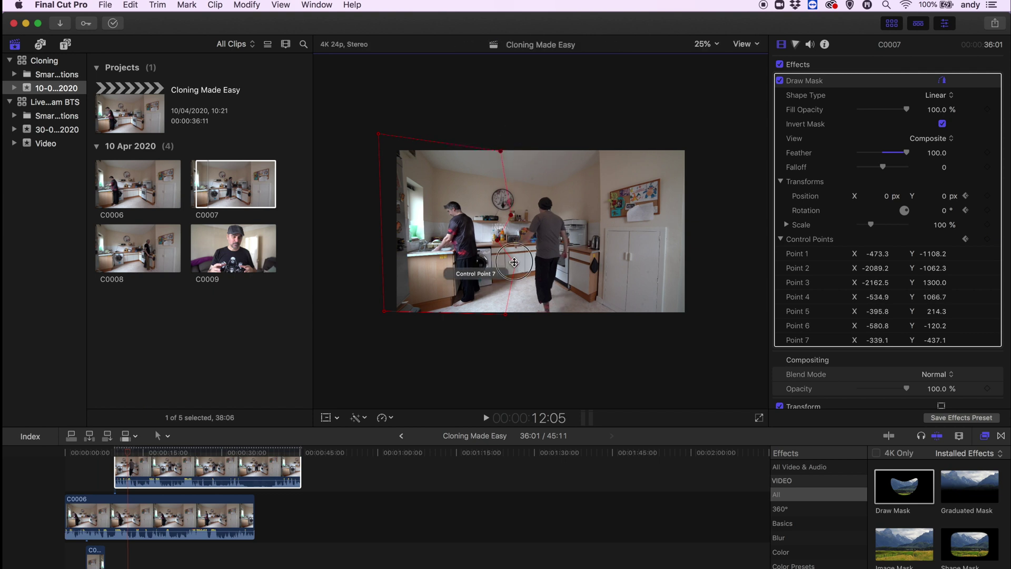
Move control point 7 of the mask to about X -417, Y -420 and check the frames up to 13:23
key("Right")
key("Right")
key("Right")
key("Right")
key("Right")
key("Right")
key("Right")
key("Right")
key("Right")
key("Right")
key("Right")
key("Right")
key("Right")
key("Right")
key("Right")
key("Right")
key("Right")
key("Right")
key("Right")
key("Right")
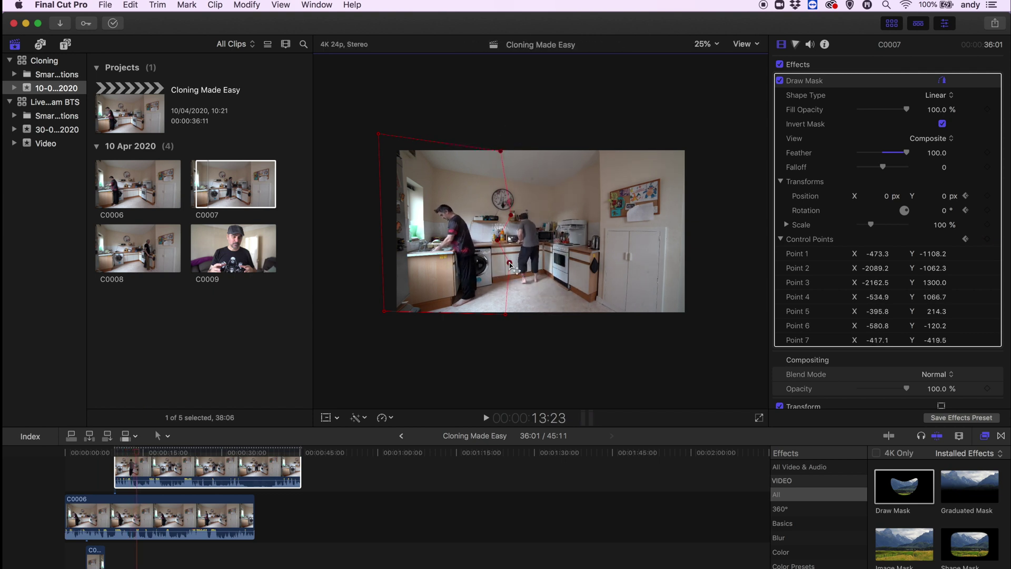
Advance to about 17:17, adjusting the mask's inner edge on the way, and move control point 1 to about X -506, Y -1038
key("Right")
key("Right")
key("Right")
key("Right")
key("Right")
key("Right")
key("Right")
key("Right")
key("Right")
key("Right")
key("Right")
key("Right")
key("Right")
key("Right")
key("Right")
key("Right")
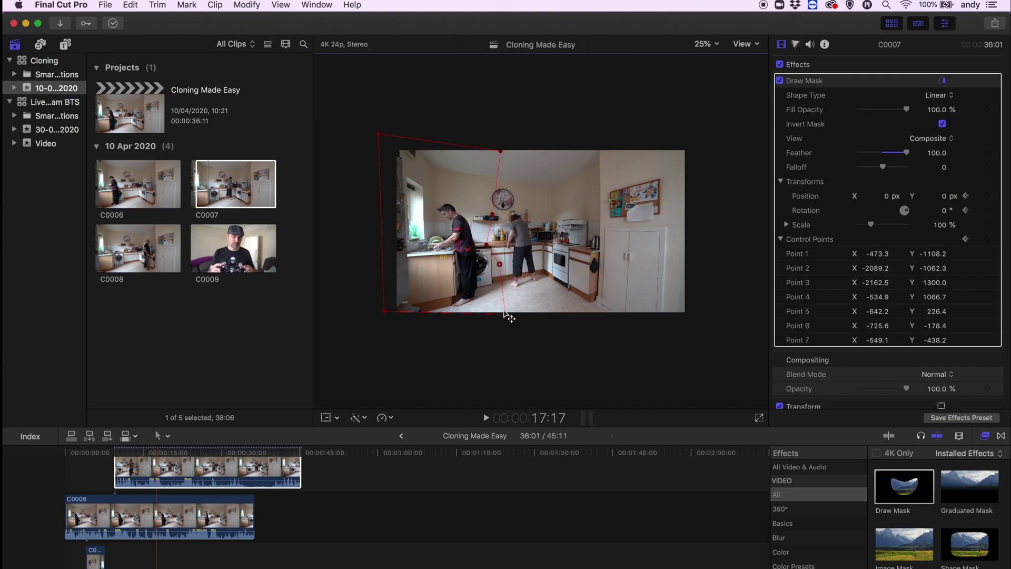
left_click_drag(505, 312, 503, 308)
Set the mask's Falloff to 93 and play back the section where the clone walks in
left_click(73, 455)
key("space")
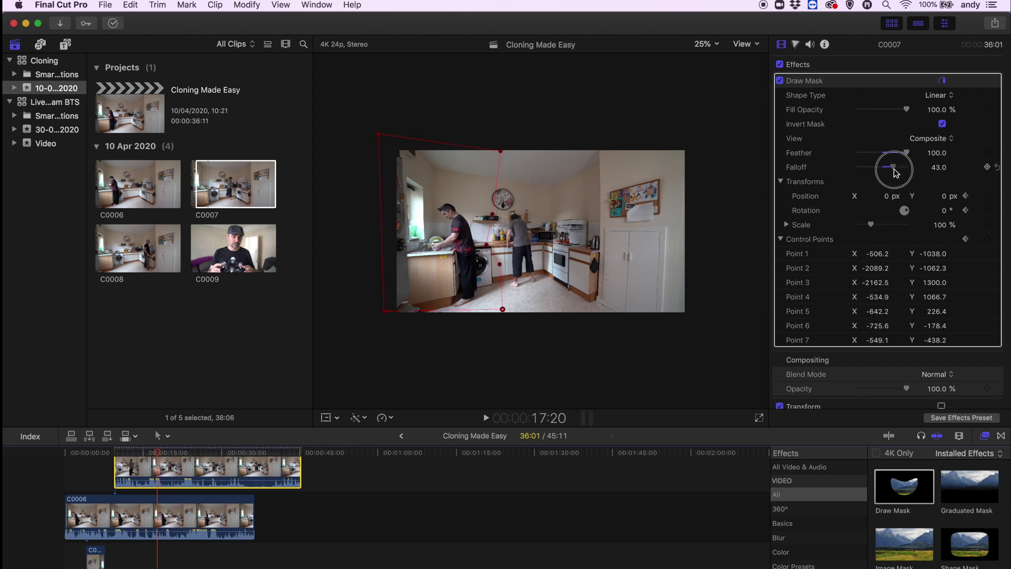
left_click(110, 453)
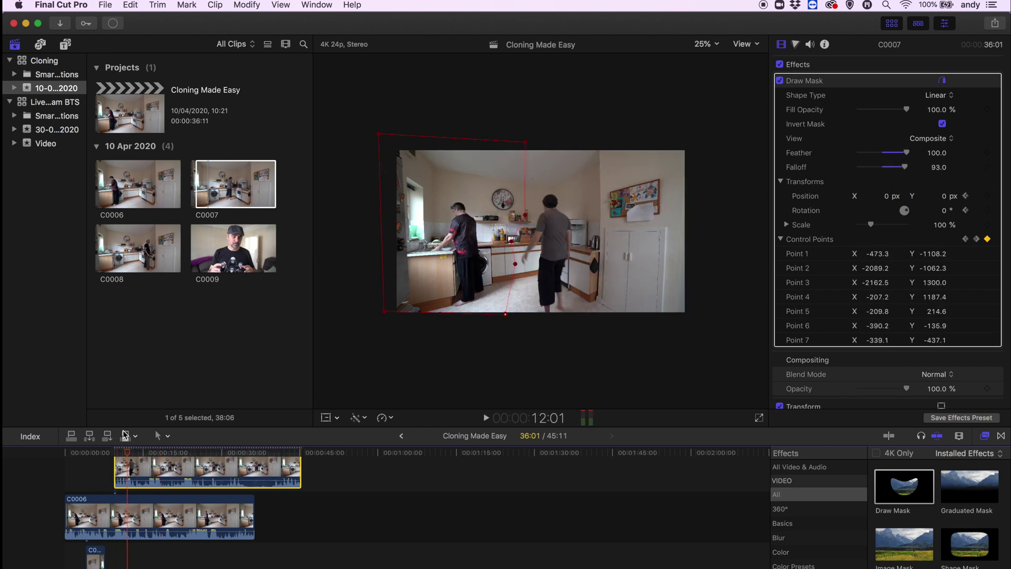
Lower control points 3 and 4 at the mask keyframes from 12:00 to 12:03, ending near X -2096, Y 987 and X -537, Y 680
left_click(987, 238)
left_click(380, 154)
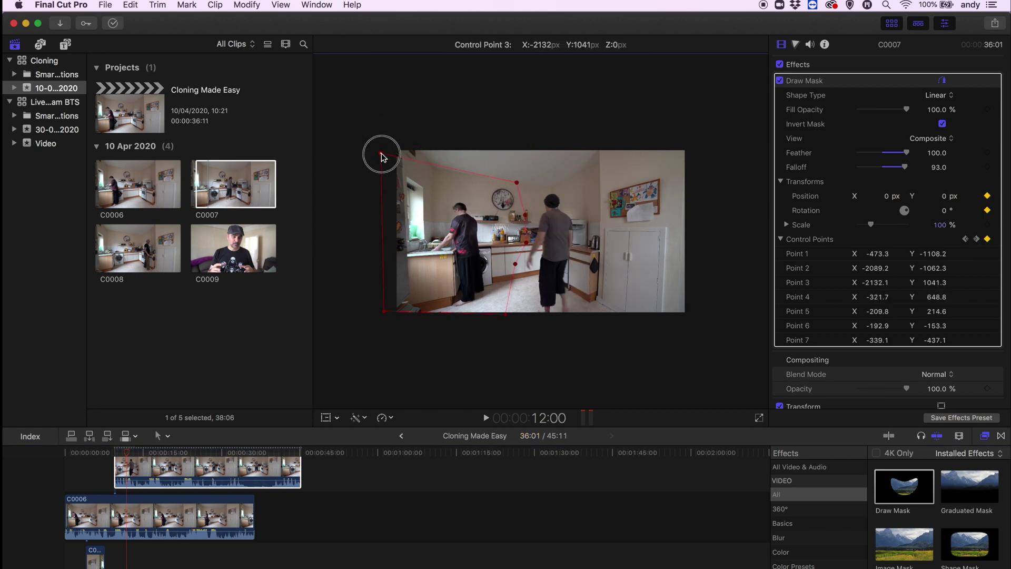
left_click(977, 240)
left_click(977, 240)
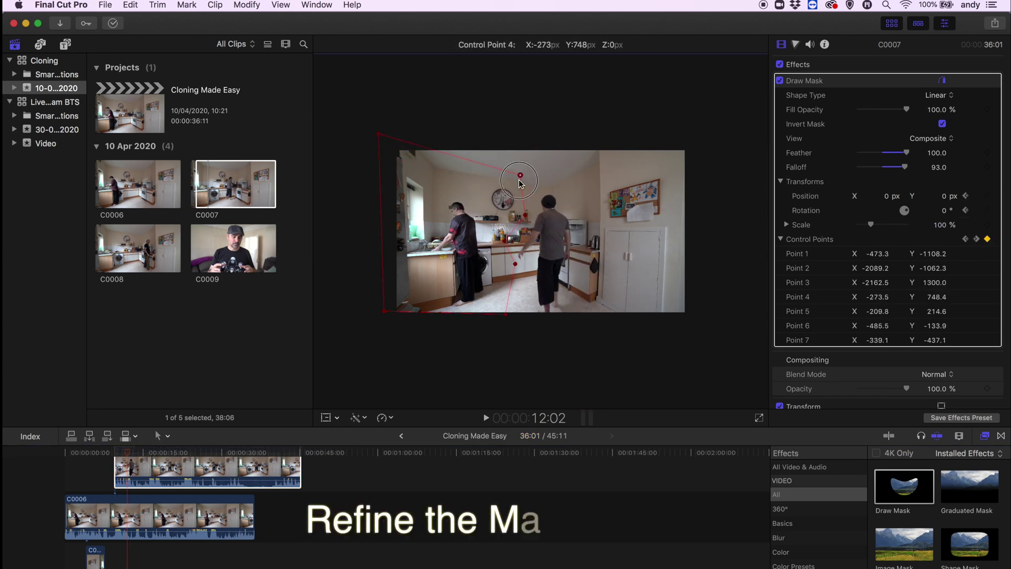
left_click(976, 239)
left_click_drag(512, 180, 500, 174)
left_click_drag(381, 159, 379, 134)
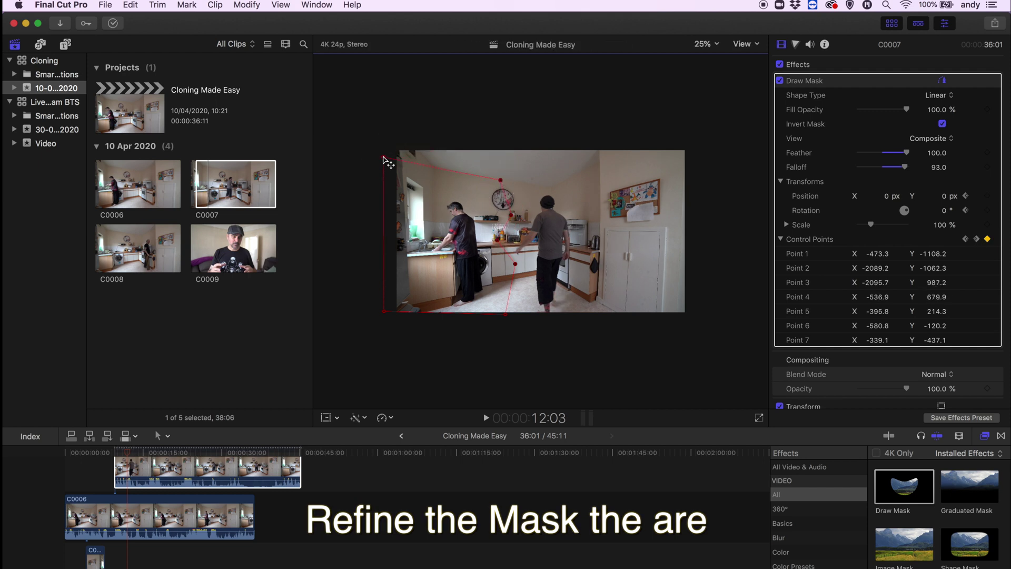
Lower control points 3 and 4 at the keyframes up to 14:15 and move point 5 to about X -480, Y 212
left_click(977, 240)
left_click_drag(505, 170, 500, 178)
left_click_drag(379, 134, 384, 159)
left_click(976, 240)
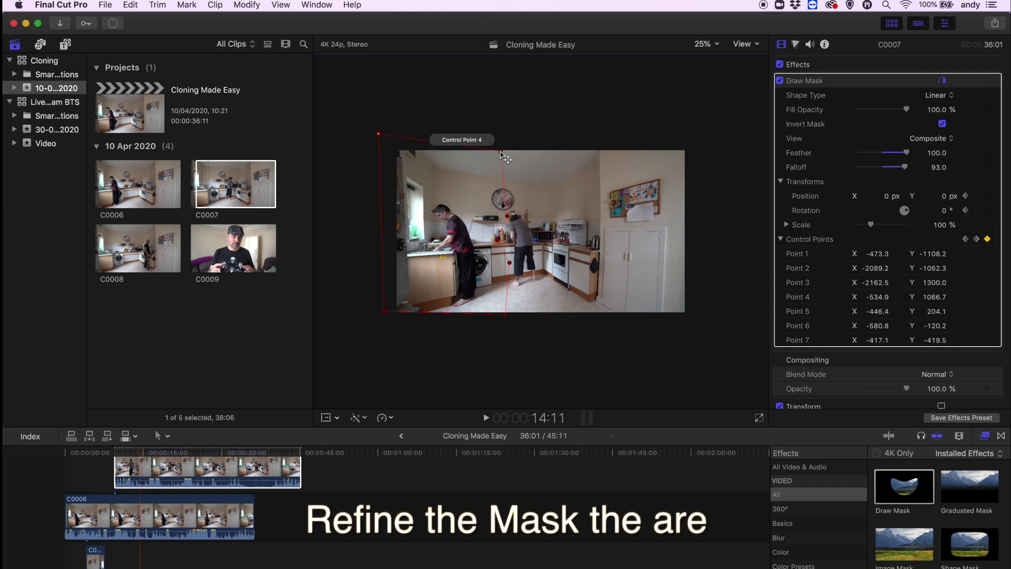
left_click_drag(500, 151, 501, 181)
left_click_drag(505, 215, 507, 216)
left_click_drag(378, 133, 383, 157)
left_click_drag(500, 152, 501, 181)
left_click_drag(379, 134, 379, 158)
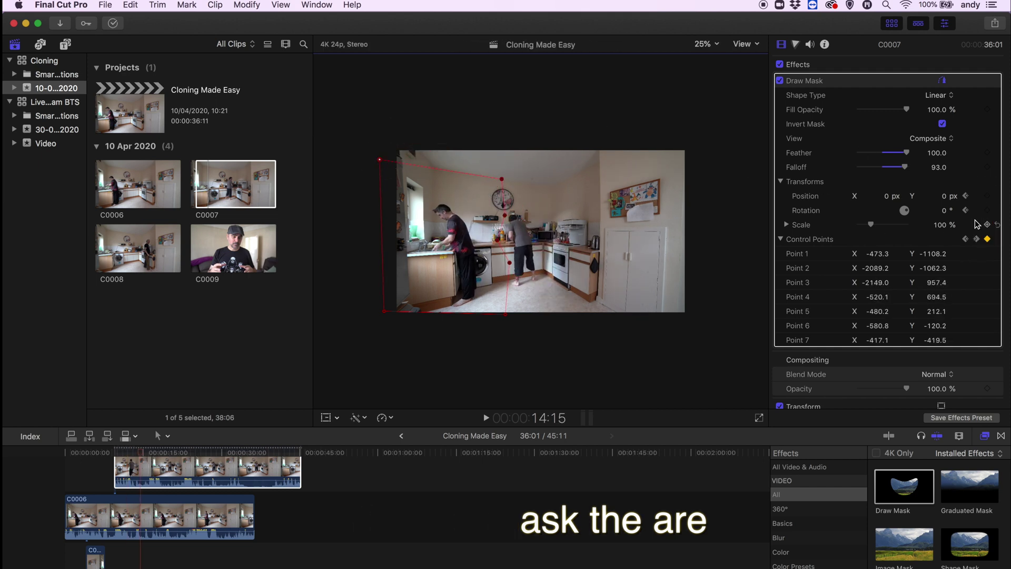
Lower control points 3 and 4 at the keyframes through 16:06, with point 4 at about X -643, Y 717
left_click(977, 239)
left_click_drag(500, 151, 500, 180)
left_click_drag(379, 134, 377, 156)
left_click(977, 239)
left_click_drag(497, 151, 493, 177)
left_click(977, 239)
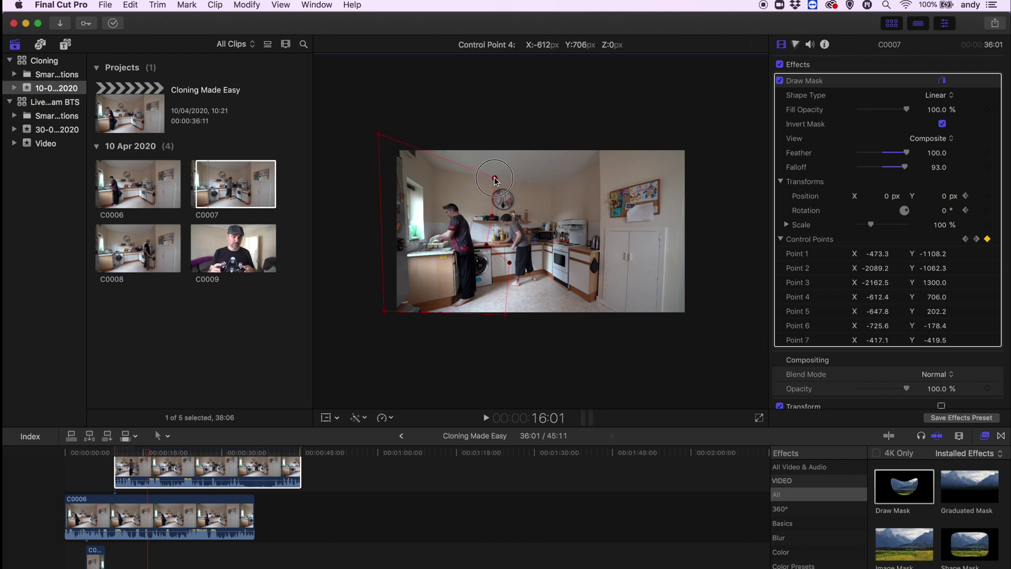
left_click_drag(378, 134, 379, 156)
left_click(976, 239)
left_click_drag(501, 151, 493, 177)
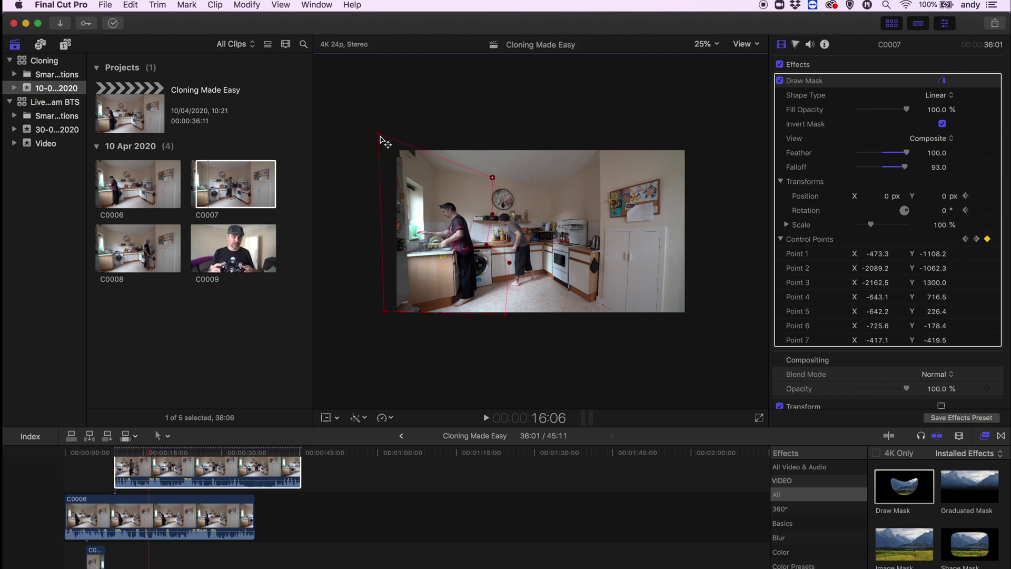
left_click(977, 240)
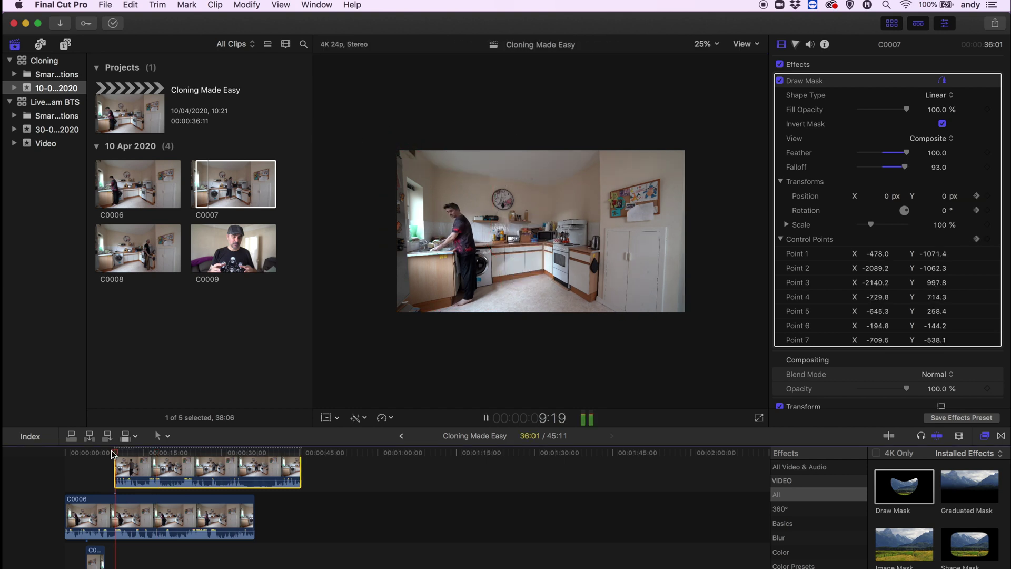
Adjust control points 6 and 7 on the mask's inner edge at the keyframes leading up to 11:07
left_click(122, 456)
left_click_drag(122, 452, 119, 452)
left_click_drag(490, 273, 527, 243)
left_click(977, 240)
left_click_drag(489, 273, 531, 246)
left_click(977, 240)
left_click(977, 240)
left_click(977, 240)
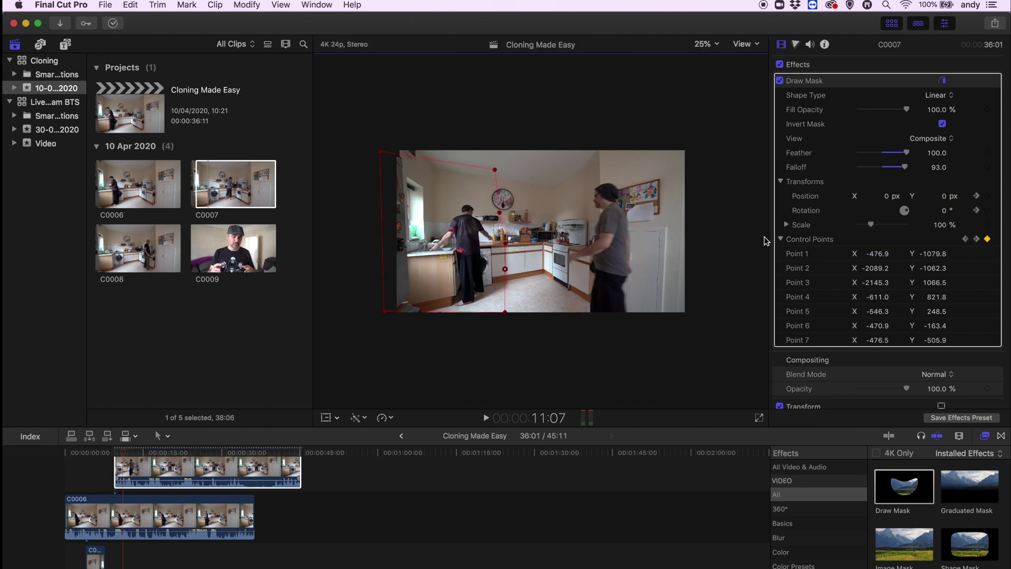
Reposition control points 6 and 7 of the mask at the keyframes from 12:00 onward
left_click(976, 238)
left_click(978, 239)
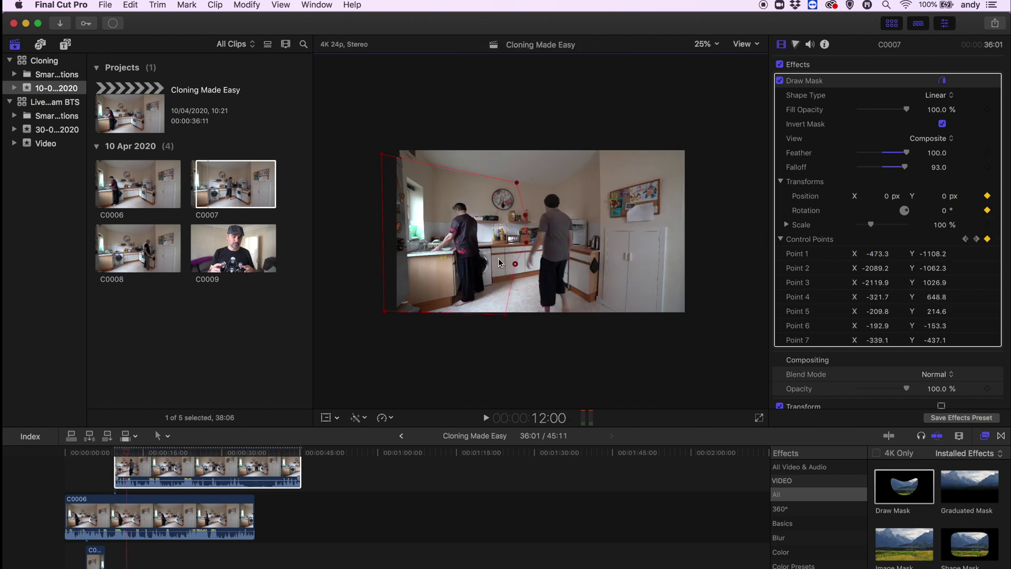
left_click_drag(515, 265, 510, 242)
left_click(978, 239)
left_click_drag(514, 264, 504, 263)
left_click(966, 239)
left_click(976, 239)
left_click(977, 239)
left_click_drag(510, 242, 503, 262)
Check the mask at each following keyframe up to 15:23 and play back the whole walk-in
left_click(977, 240)
left_click(976, 240)
left_click(977, 240)
left_click(977, 240)
left_click(976, 240)
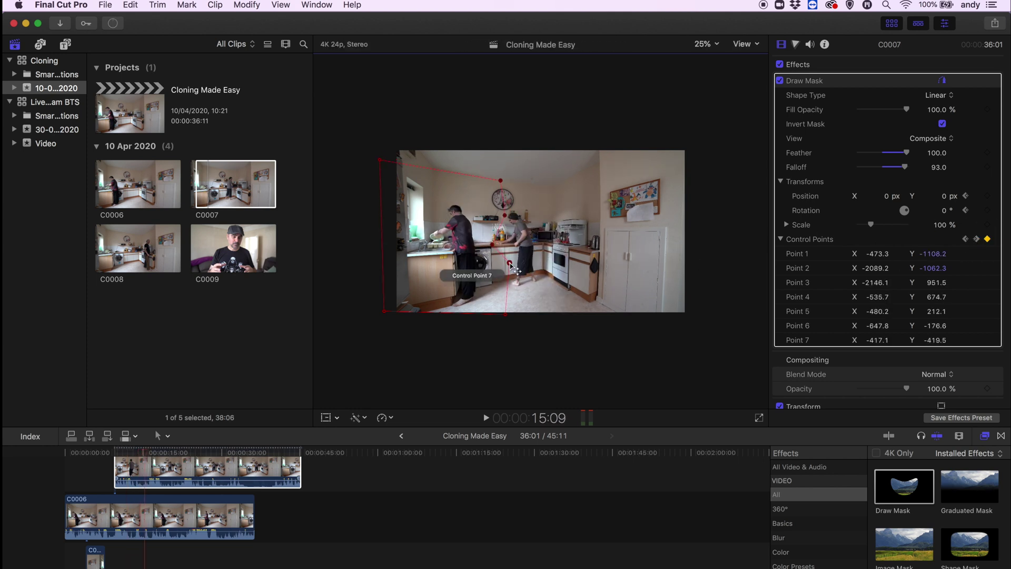
left_click(976, 239)
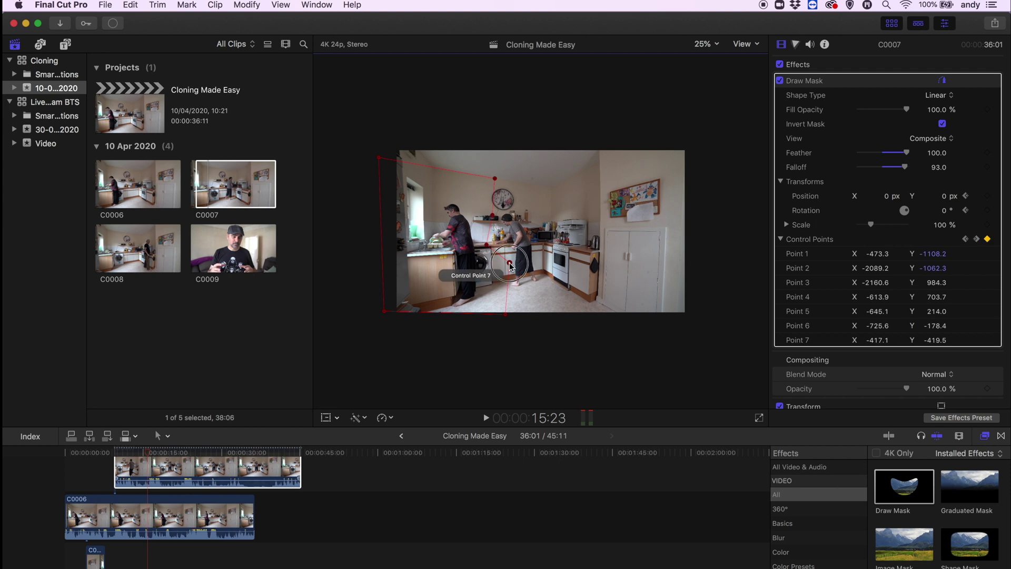
left_click(111, 453)
key("space")
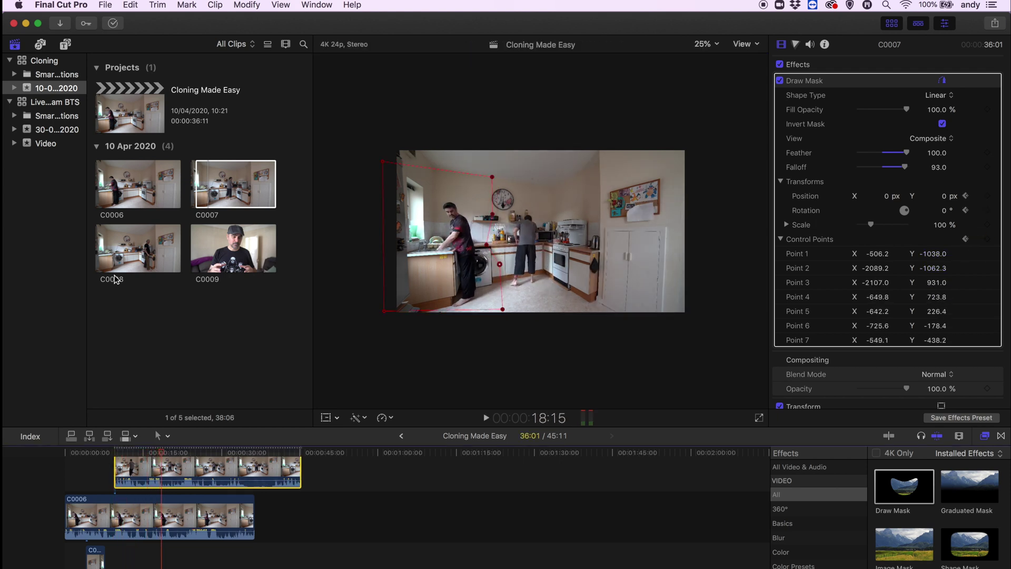
Add clip C0008 above C0007 and a 3-second C0008 segment beneath C0006, with that segment's volume at -7 dB
left_click(102, 250)
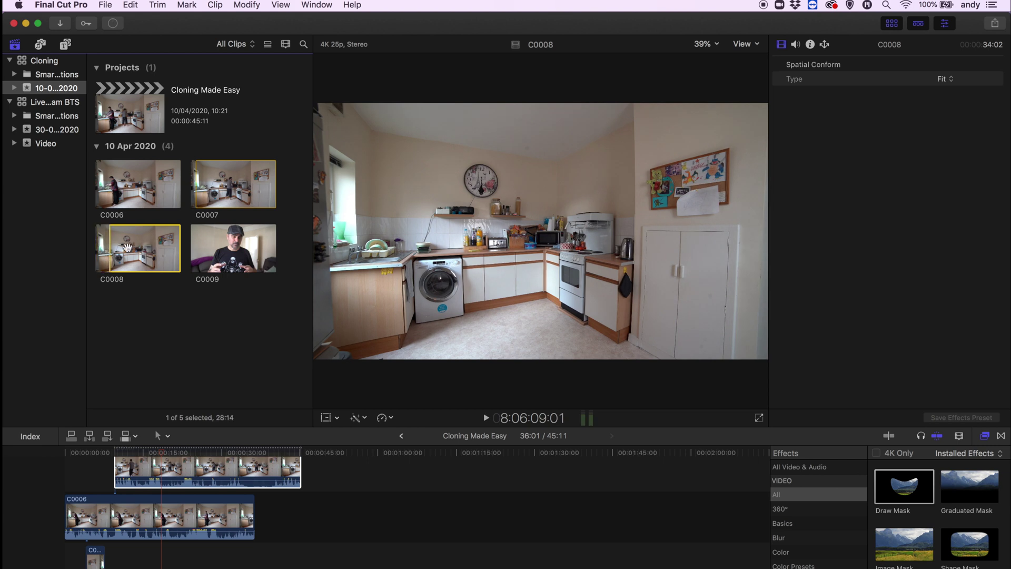
left_click_drag(127, 247, 143, 525)
key("space")
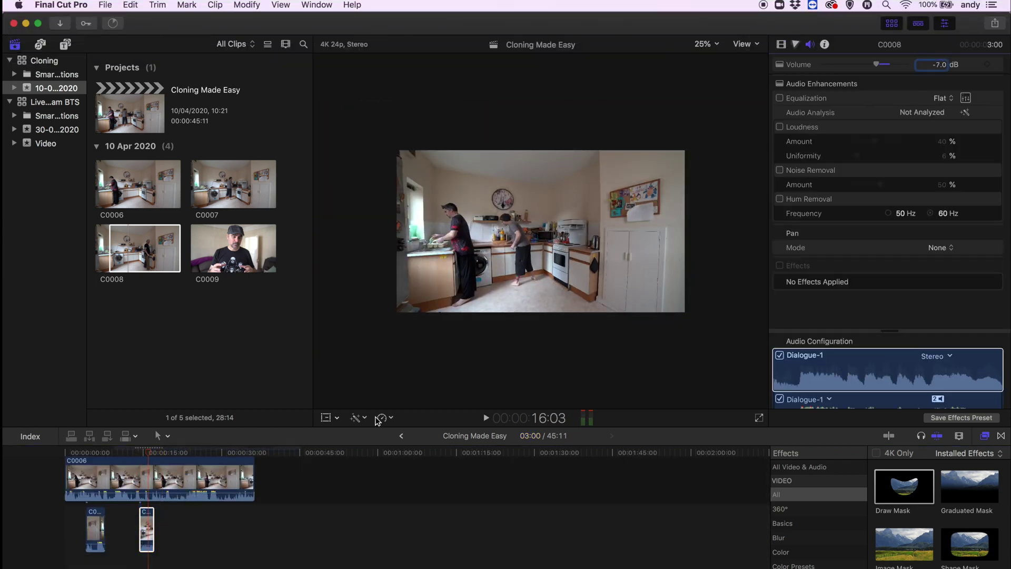
Trim the start of the upper C0008 clip to about 20:09 and play back the third clone's entrance
scroll(204, 513, "up", 3)
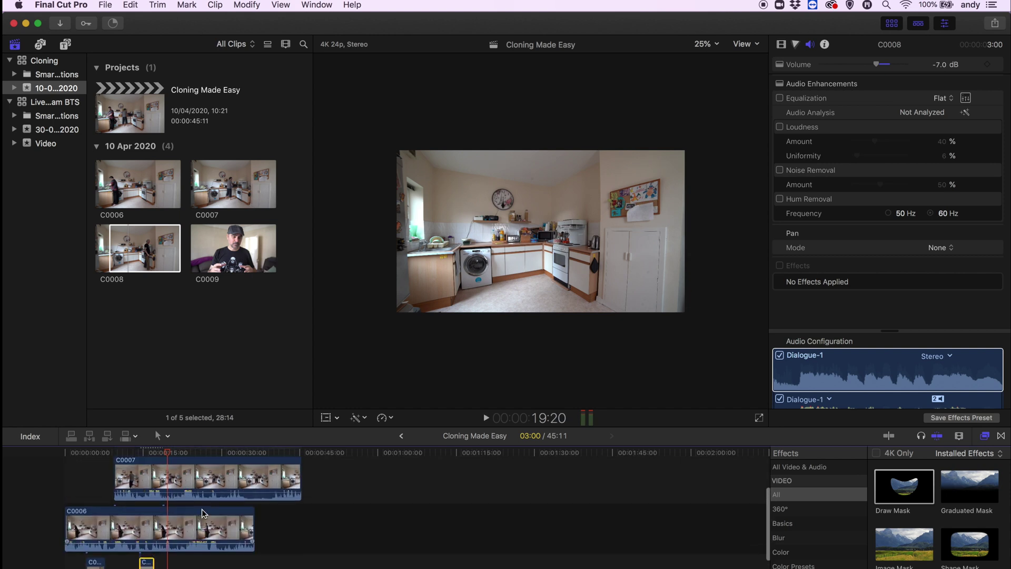
scroll(201, 508, "up", 4)
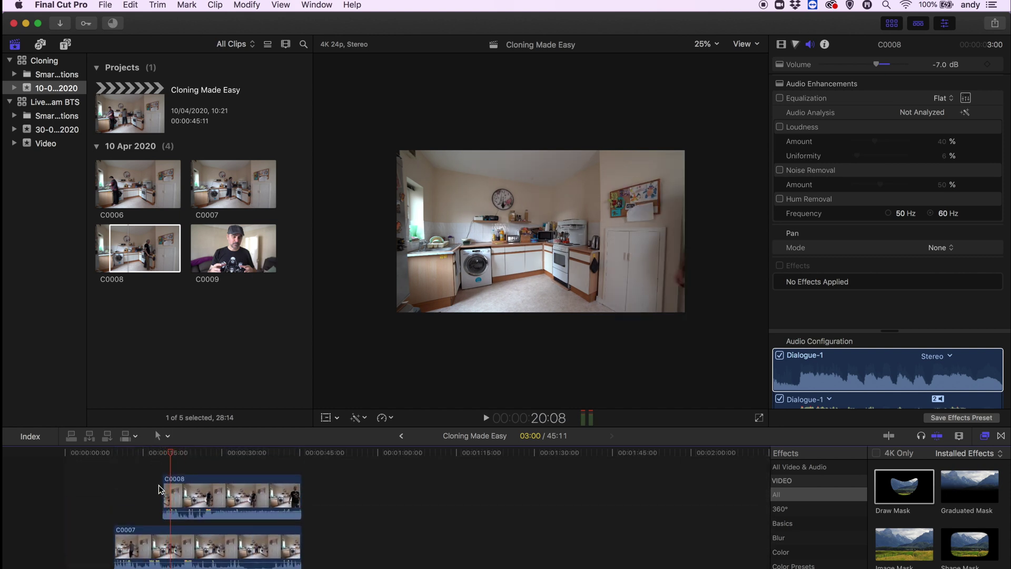
left_click_drag(163, 490, 170, 491)
key("space")
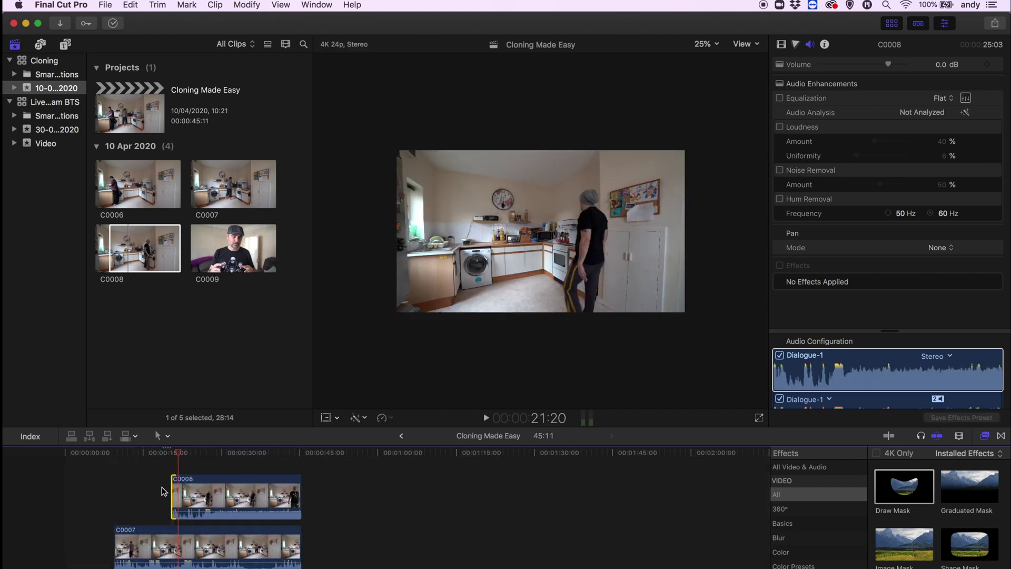
left_click(160, 487)
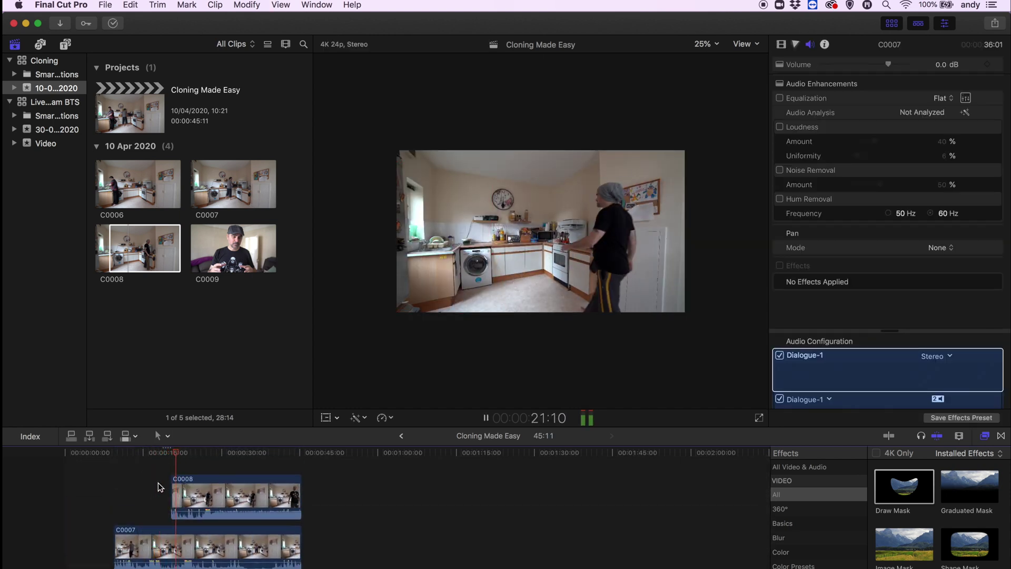
key("space")
Apply the Draw Mask effect to the upper C0008 clip and go back to its first frames near 20:09
left_click(195, 495)
left_click_drag(904, 487, 220, 493)
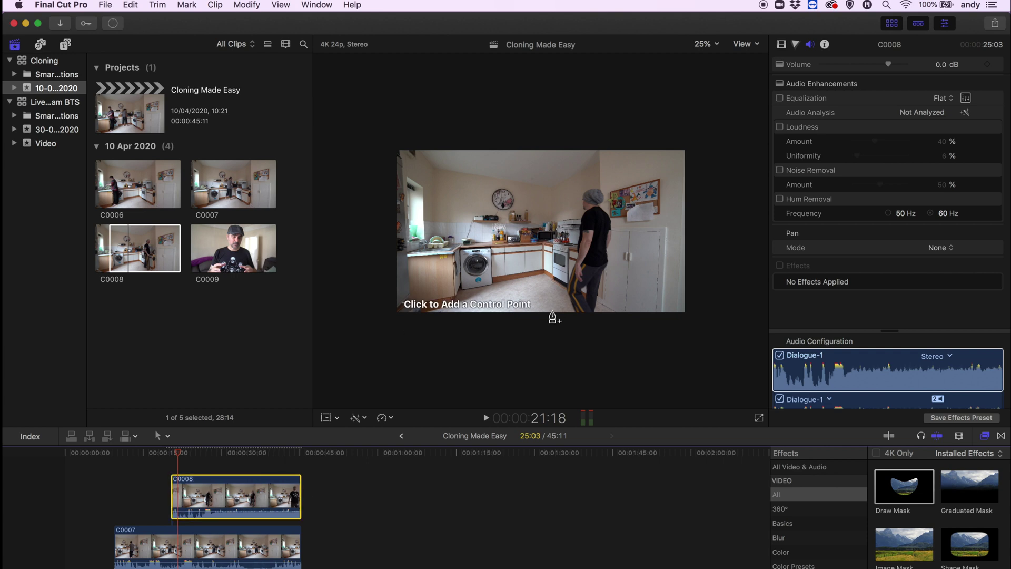
key("Left")
key("Left")
key("Left")
key("Left")
key("Left")
key("Left")
key("Left")
key("Left")
key("Left")
key("Left")
key("Left")
key("Left")
key("Left")
key("Left")
key("Left")
left_click(171, 452)
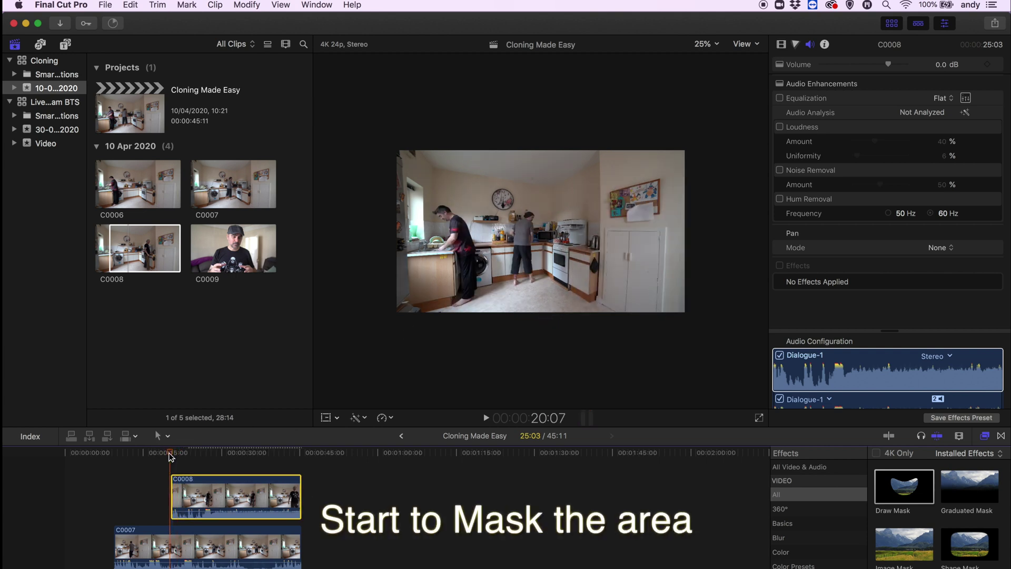
Draw a closed mask on C0008 around the kitchen's right side, from the floor beside the oven out past the frame edge
left_click(543, 313)
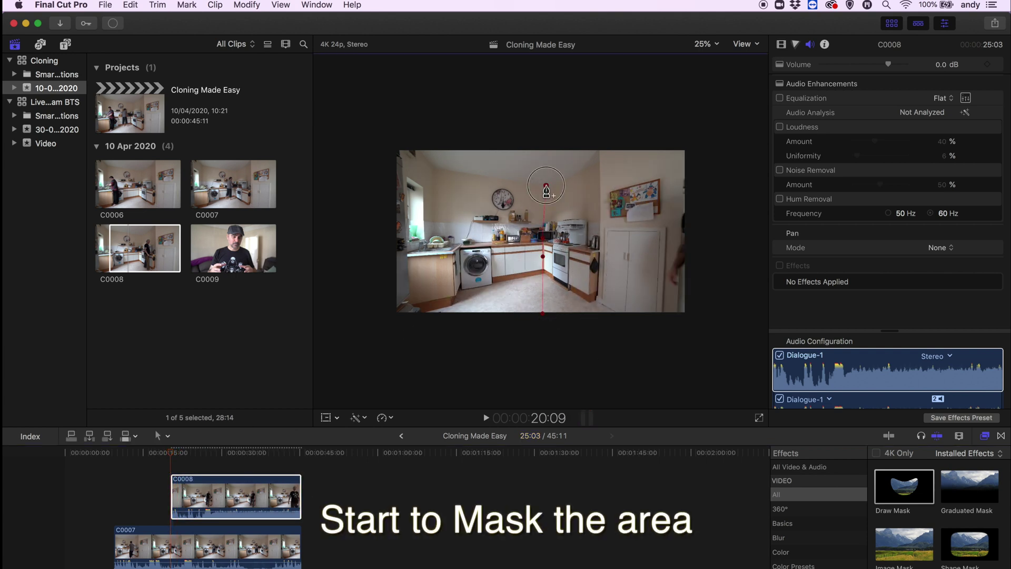
left_click(543, 314)
left_click(248, 495)
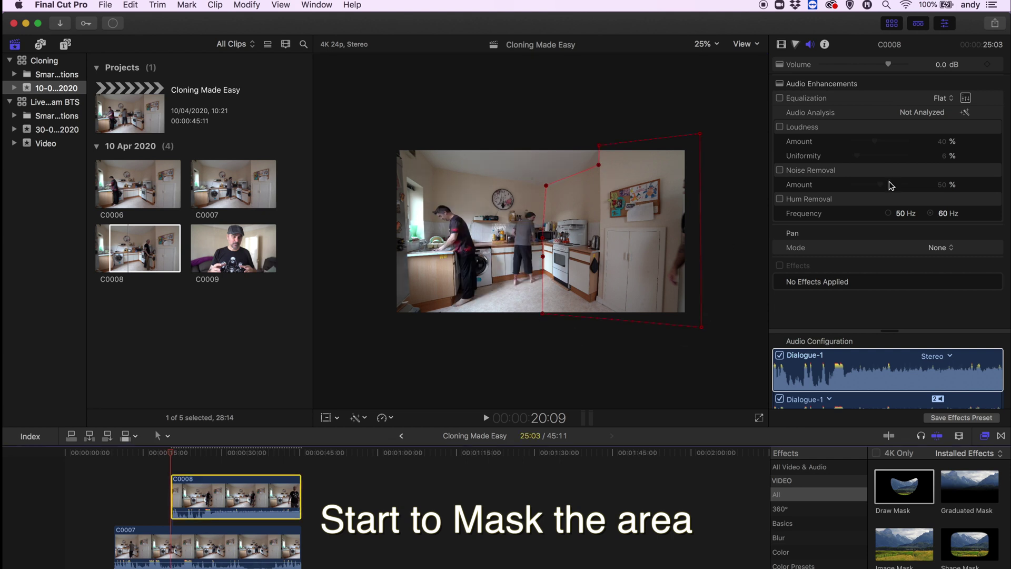
Set C0008's mask to Feather 100 and Falloff -100, and set the Falloff of C0007's mask to -100
left_click(781, 45)
mouse_move(882, 153)
left_mouse_down()
mouse_move(952, 161)
mouse_move(871, 172)
mouse_move(905, 168)
left_mouse_up()
left_click(288, 545)
key("space")
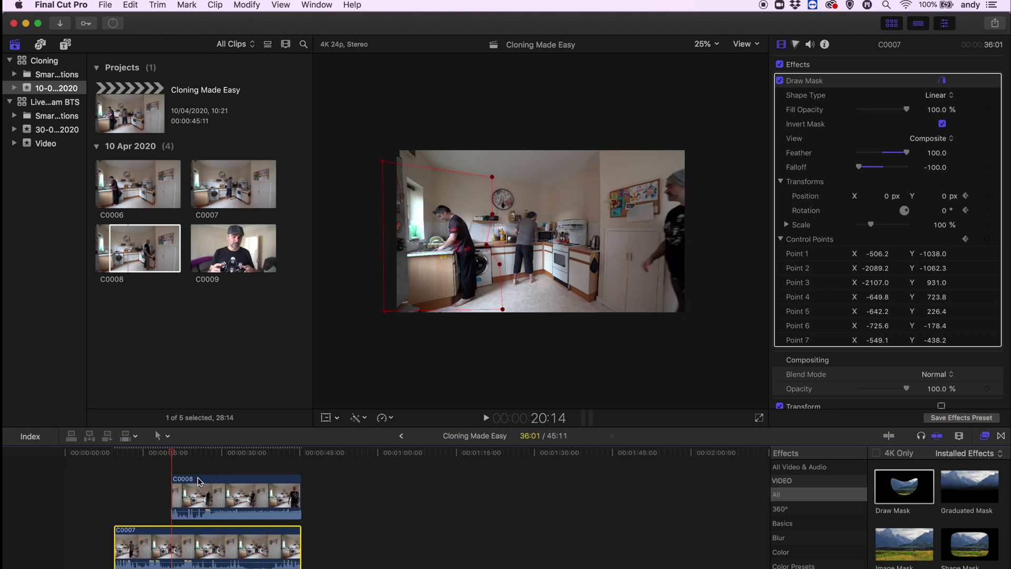
Keyframe C0008's mask at 22:07, move control points 2 and 3 to about X 35, Y -301 and X 47, Y -29 by 23:05, and play it back
left_click(210, 493)
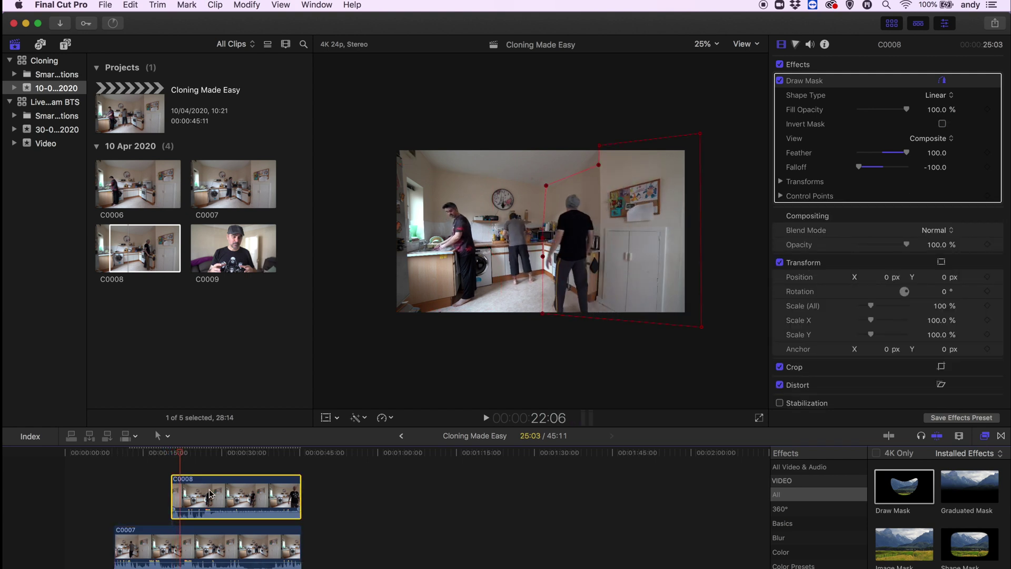
left_click(779, 197)
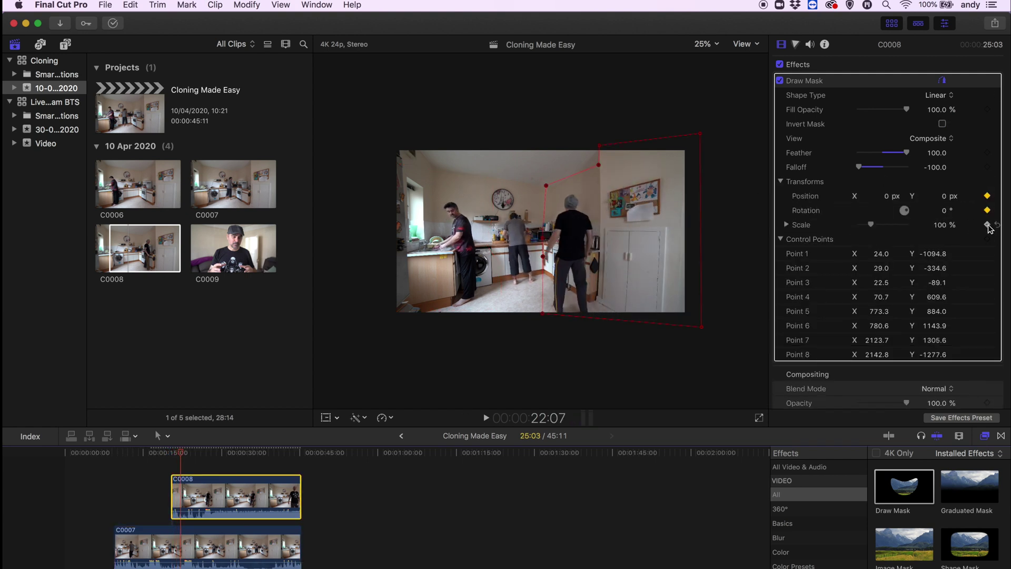
left_click_drag(543, 256, 546, 237)
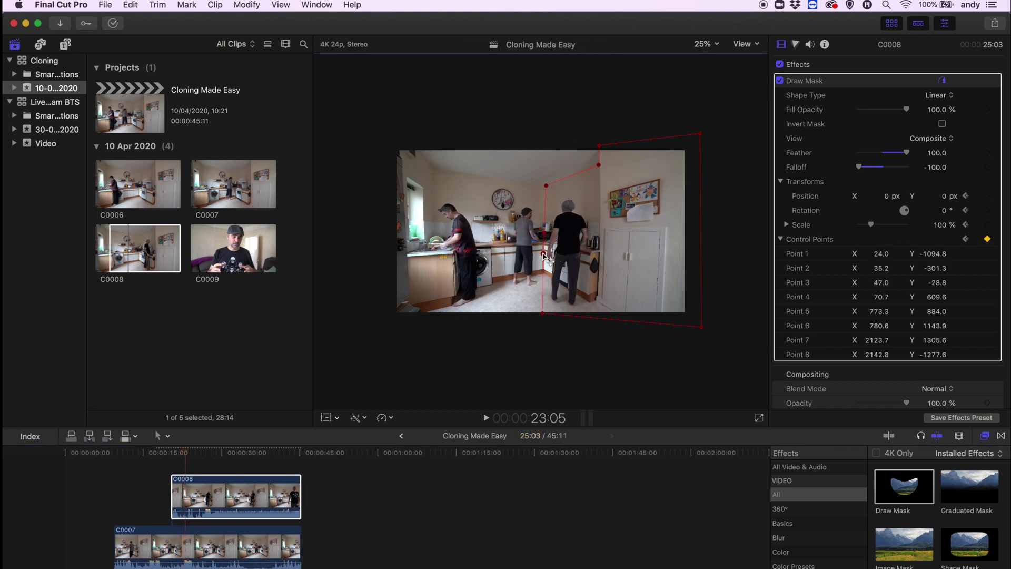
left_click(174, 454)
key("space")
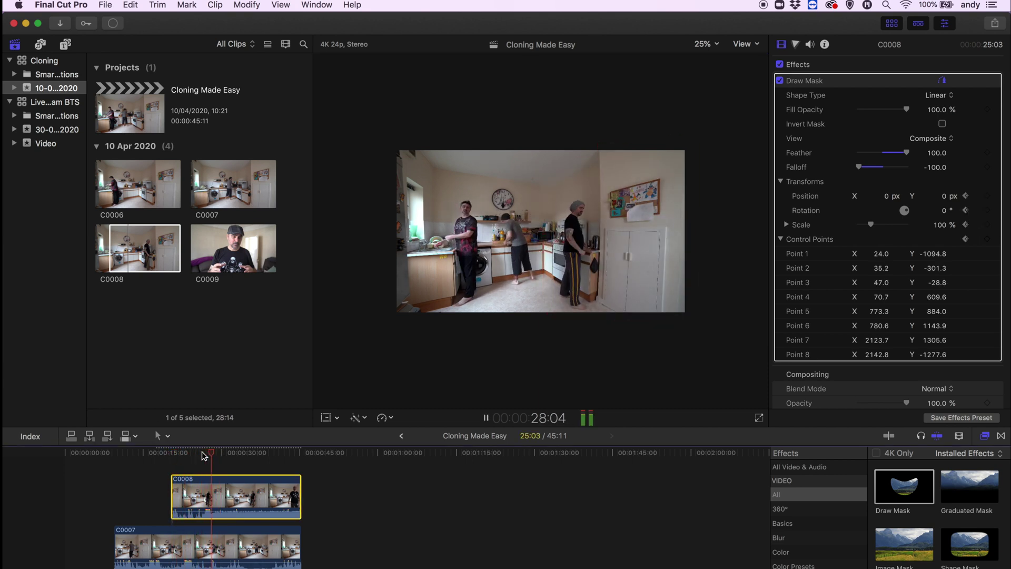
left_click(172, 453)
key("space")
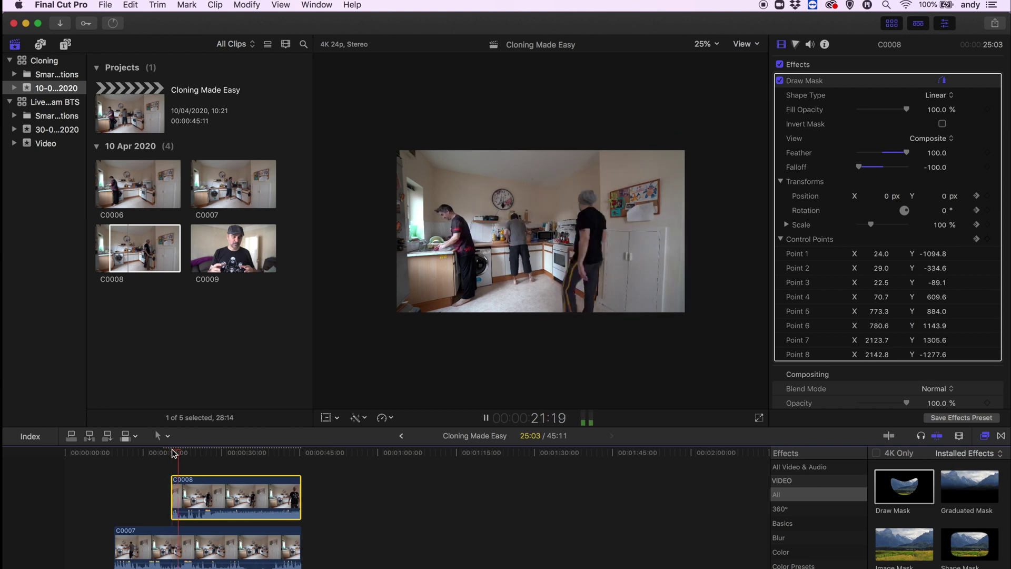
Slow down a short range of clip C0006 ending near 24:12 so that it lasts 2:20, and play back the result
left_click(195, 545)
scroll(195, 546, "down", 3)
left_click(195, 547)
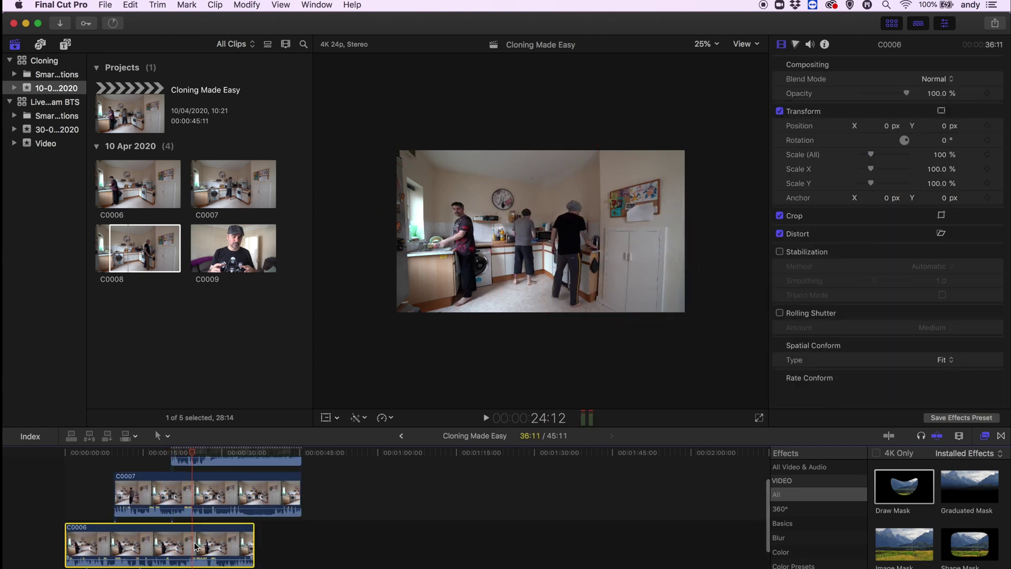
key("r")
left_click_drag(192, 548, 186, 548)
left_click(384, 418)
mouse_move(394, 426)
left_click(522, 427)
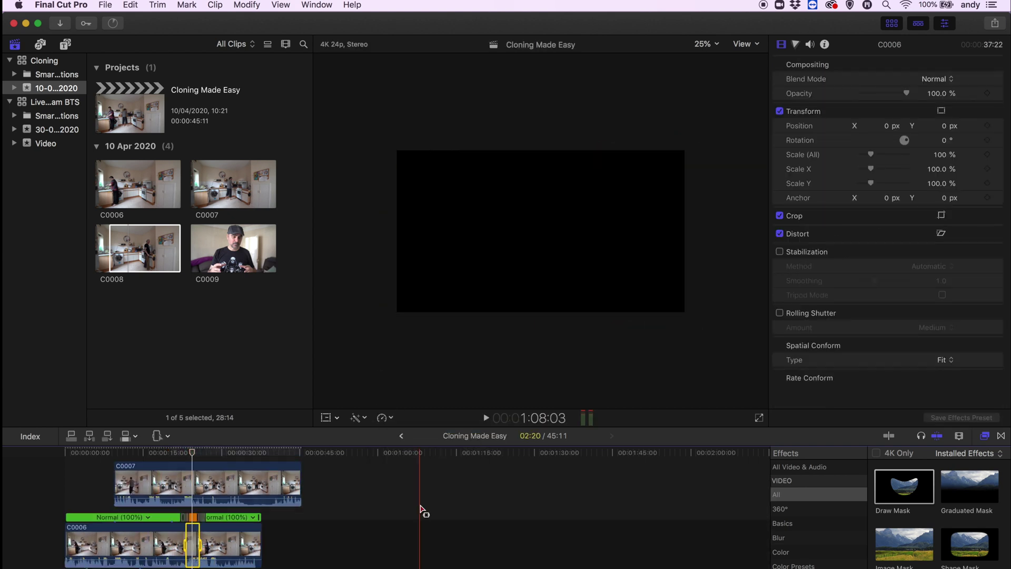
scroll(422, 510, "up", 3)
left_click(184, 451)
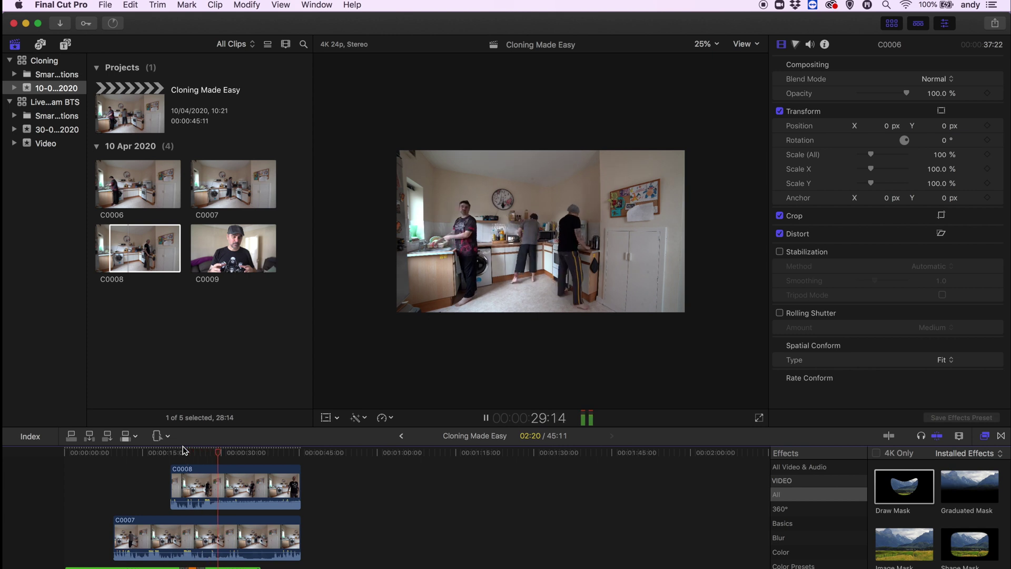
Try slowing a longer range of clip C0006, starting around 17 seconds, to 50% so that it lasts 14:06, and check it before undoing it
key("space")
scroll(182, 501, "down", 3)
left_click_drag(154, 516, 199, 514)
left_click(384, 418)
mouse_move(406, 427)
left_click(522, 427)
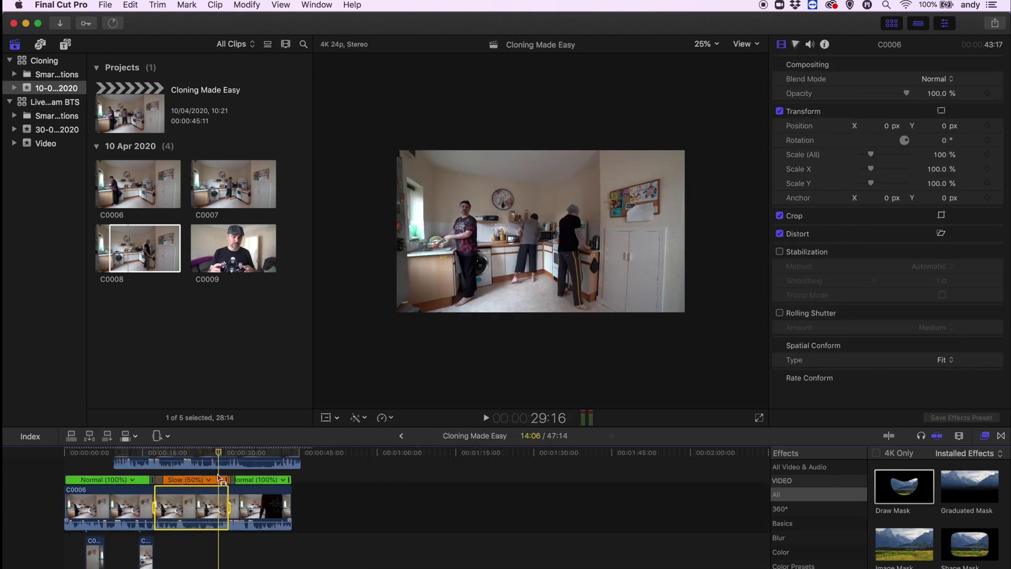
scroll(218, 477, "up", 3)
left_click(176, 454)
key("space")
key("super+z")
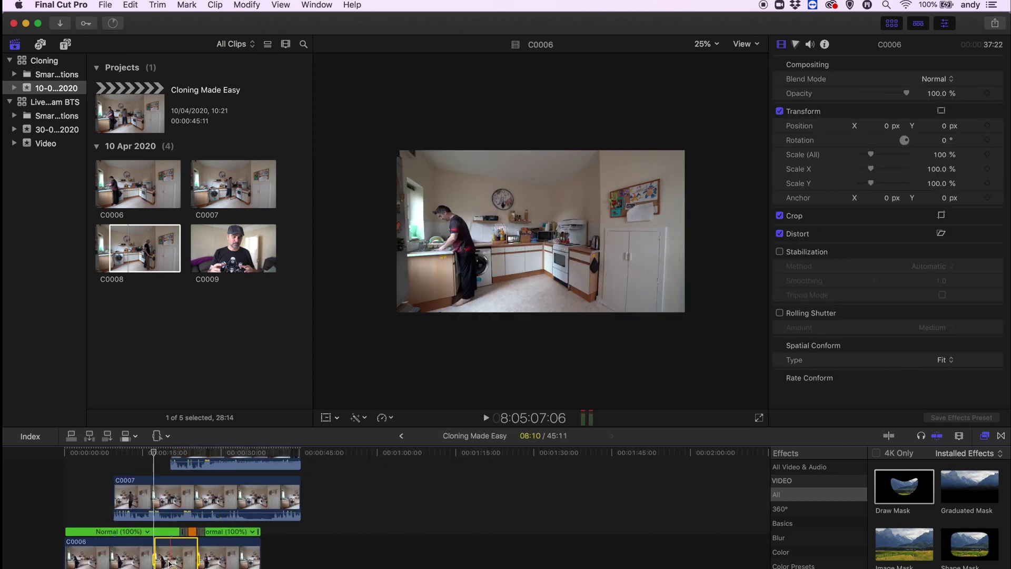
Slow a range of clip C0006 starting around 20 seconds to 50% so that it lasts 7:06, and play back the result
left_click_drag(172, 555, 193, 552)
left_click(384, 418)
mouse_move(418, 427)
left_click(522, 427)
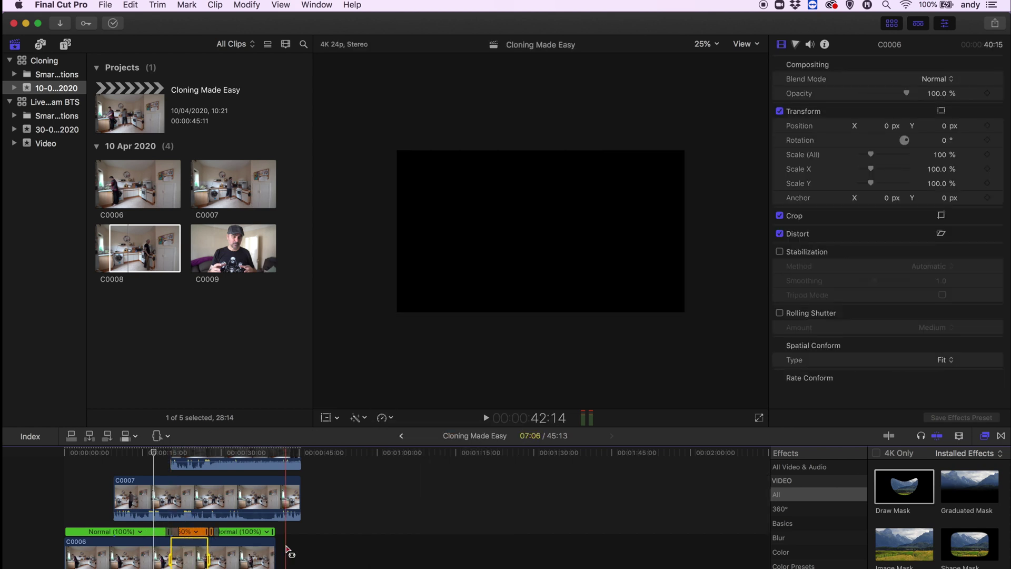
left_click(162, 453)
mouse_move(162, 453)
left_mouse_down()
mouse_move(171, 452)
mouse_move(163, 452)
left_mouse_up()
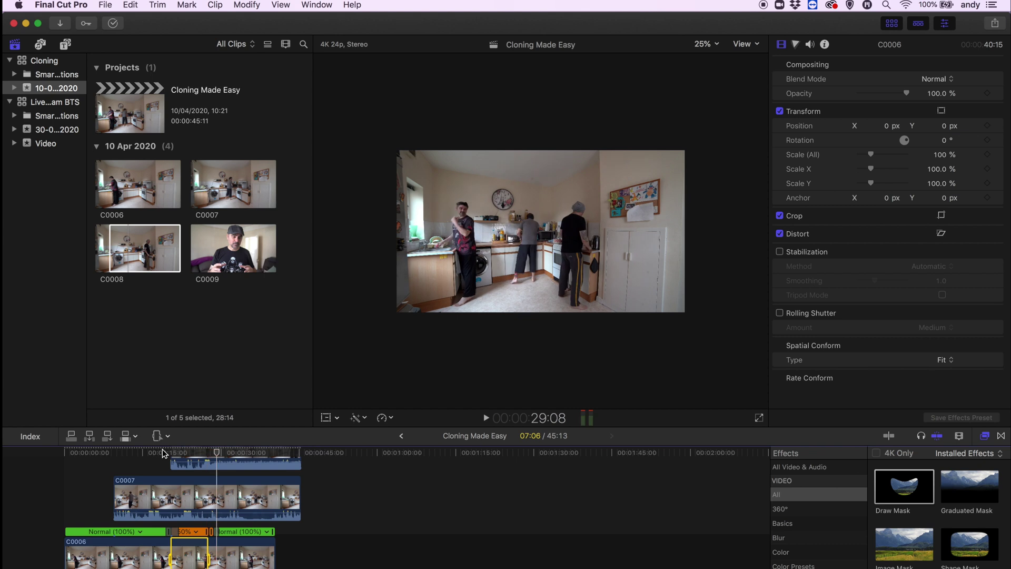
Split clip C0007 near 18:21 with its audio settings shown, and play back the section after the cut
scroll(221, 495, "up", 2)
left_click(223, 493)
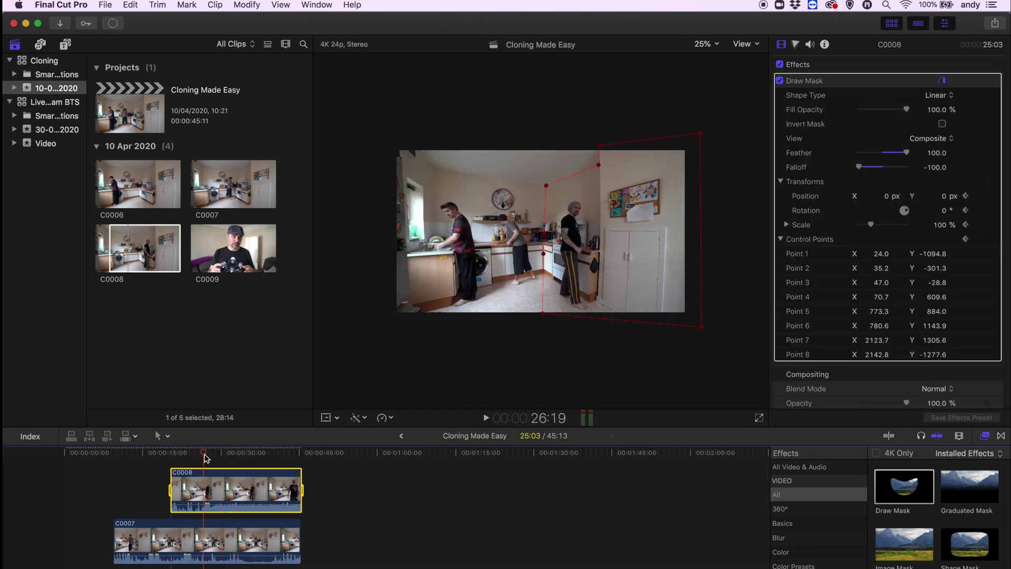
scroll(206, 490, "down", 2)
left_click(206, 496)
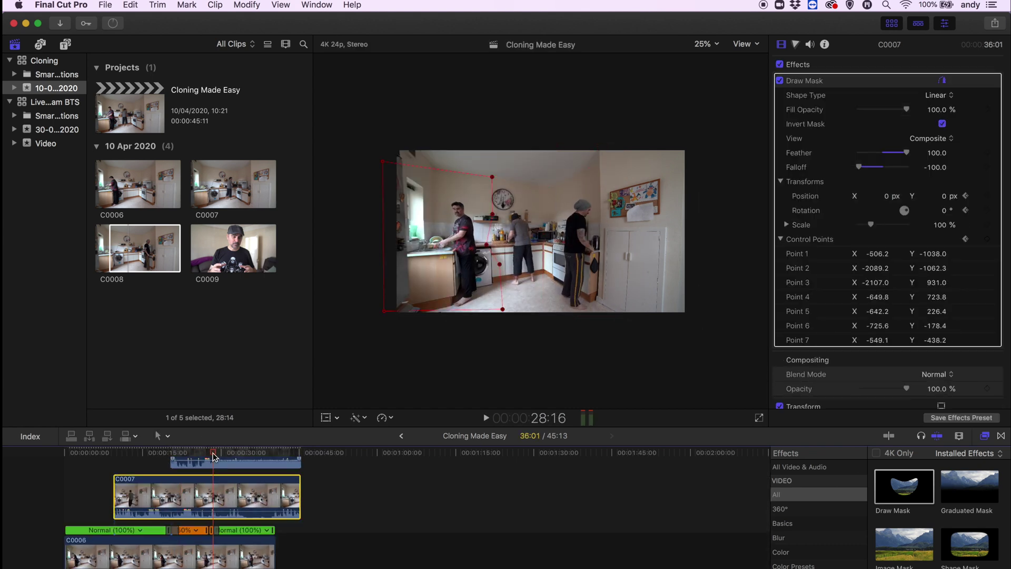
left_click_drag(214, 456, 164, 455)
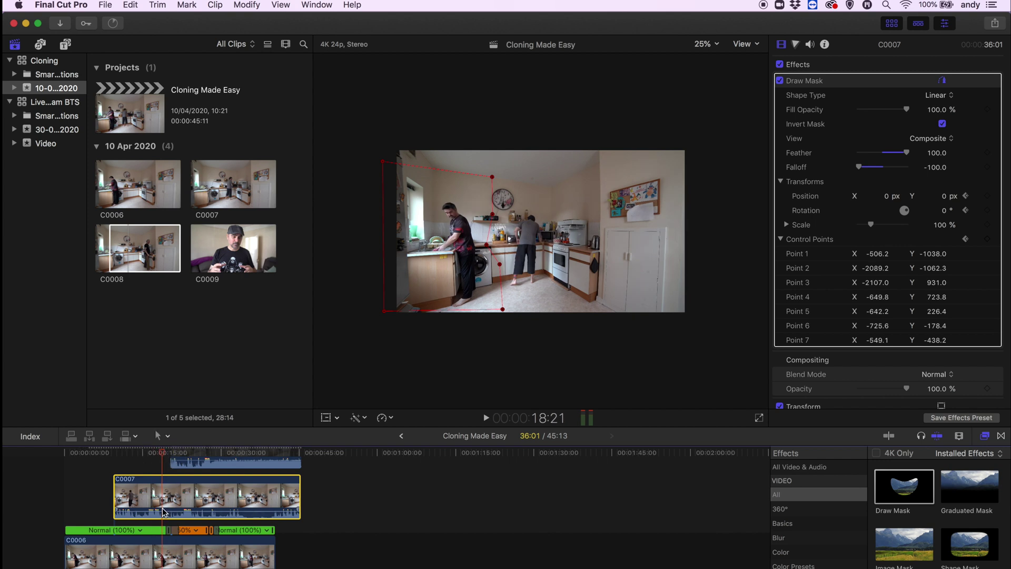
left_click(810, 44)
left_click(216, 498)
left_click(987, 64)
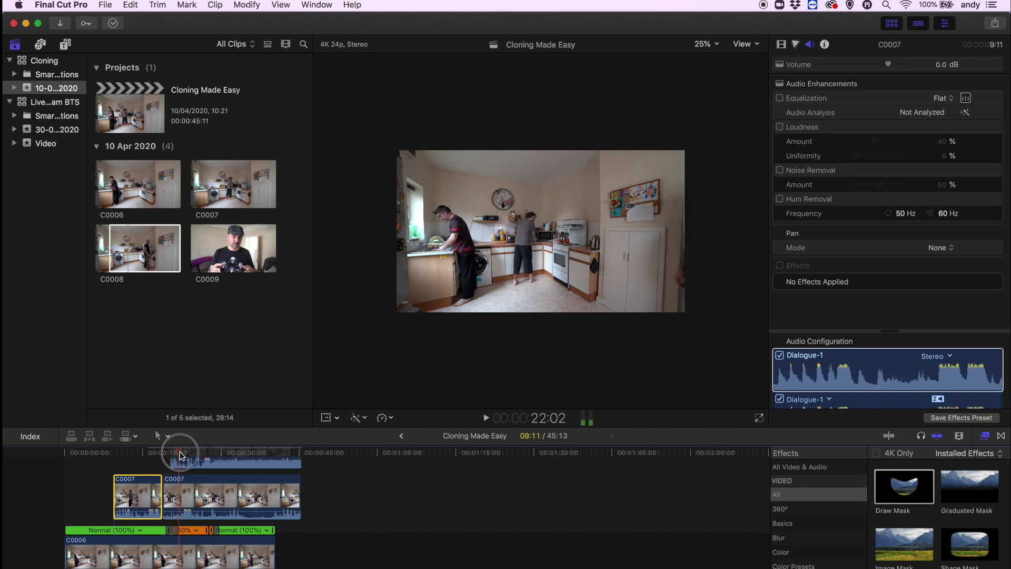
key("space")
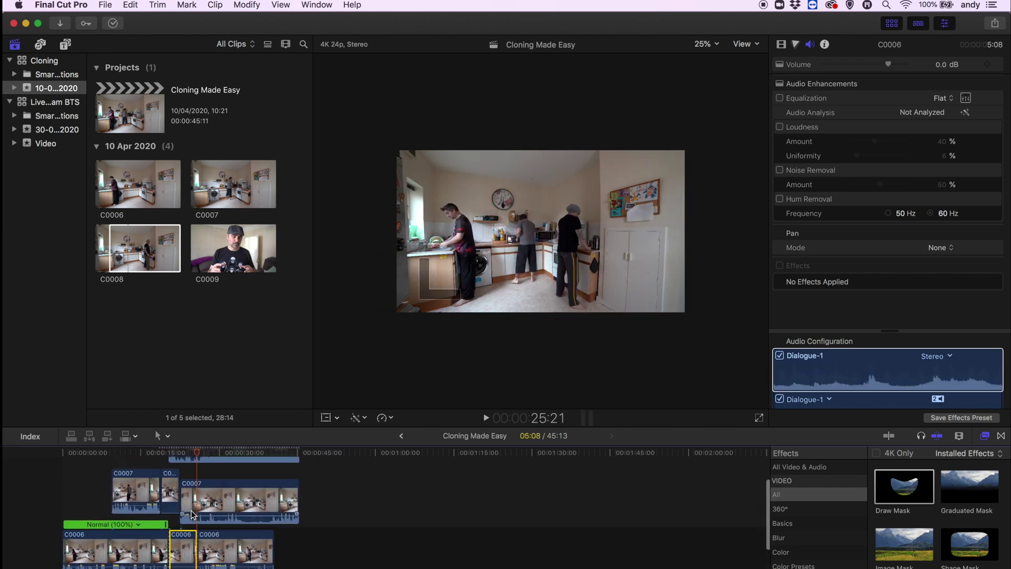
Cut a 1:17 segment out of C0007 ending at 15:15 and lower its volume to -∞ dB
scroll(193, 515, "down", 1)
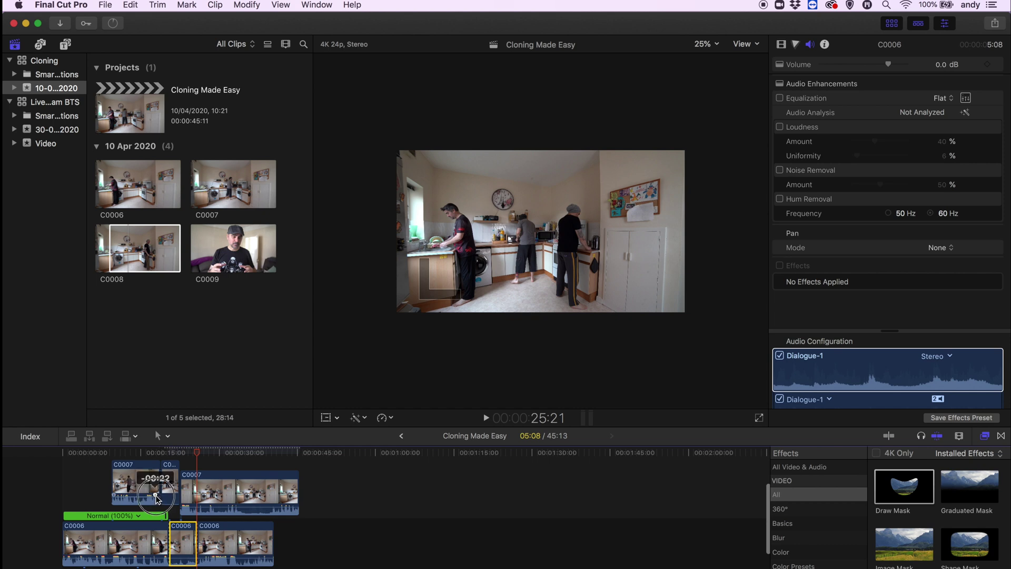
left_click_drag(128, 454, 135, 456)
left_click(138, 477)
key("super+b")
left_click(146, 454)
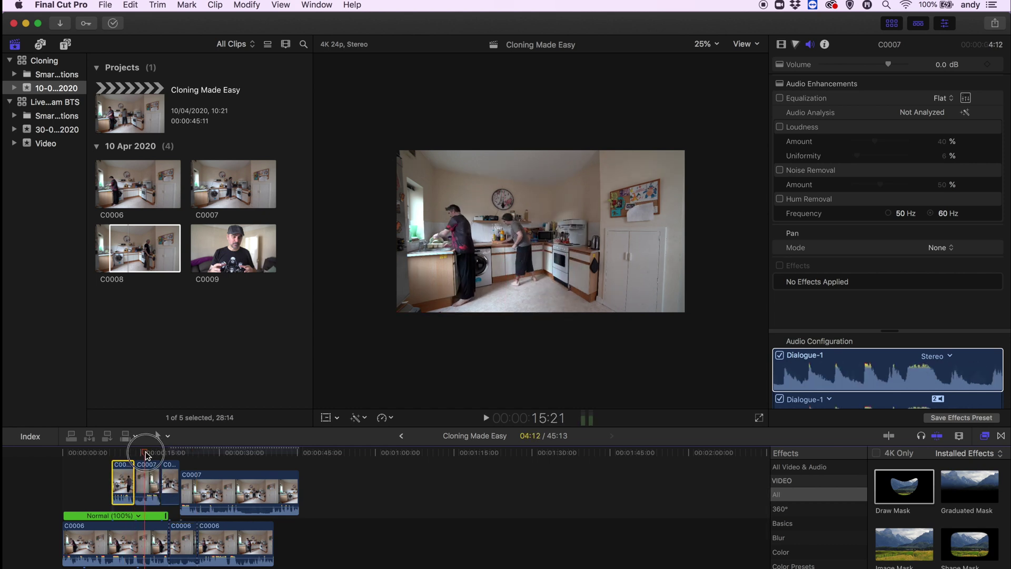
left_click(146, 483)
key("super+z")
left_click(146, 483)
key("super+b")
left_click_drag(139, 497, 138, 506)
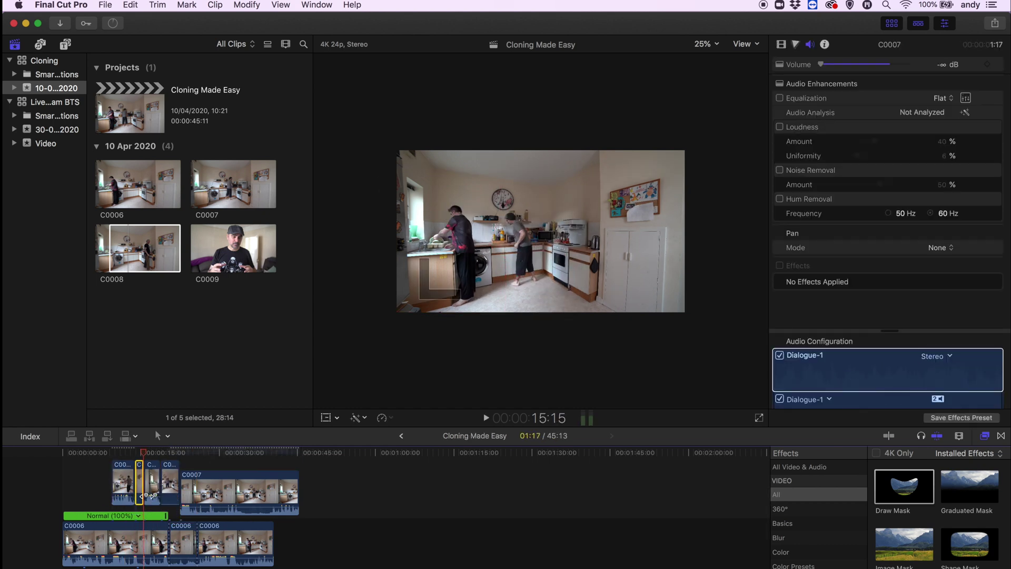
scroll(258, 535, "right", 1)
scroll(258, 535, "down", 1)
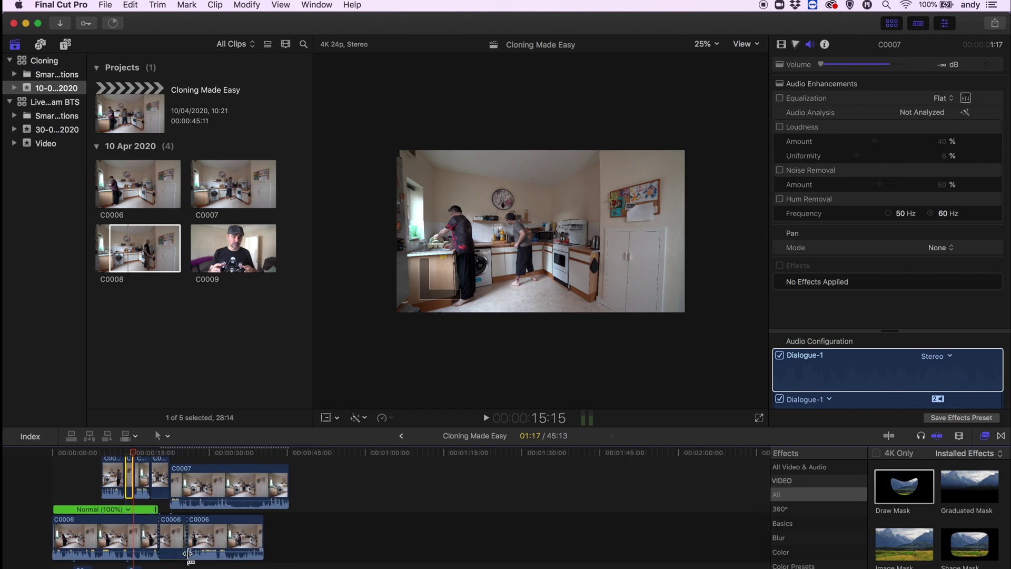
Play back the section from about 20 seconds, split C0008 at 28:04 and lower the volume of its second segment to -∞ dB
scroll(187, 547, "up", 4)
scroll(188, 542, "right", 1)
left_click(142, 454)
key("space")
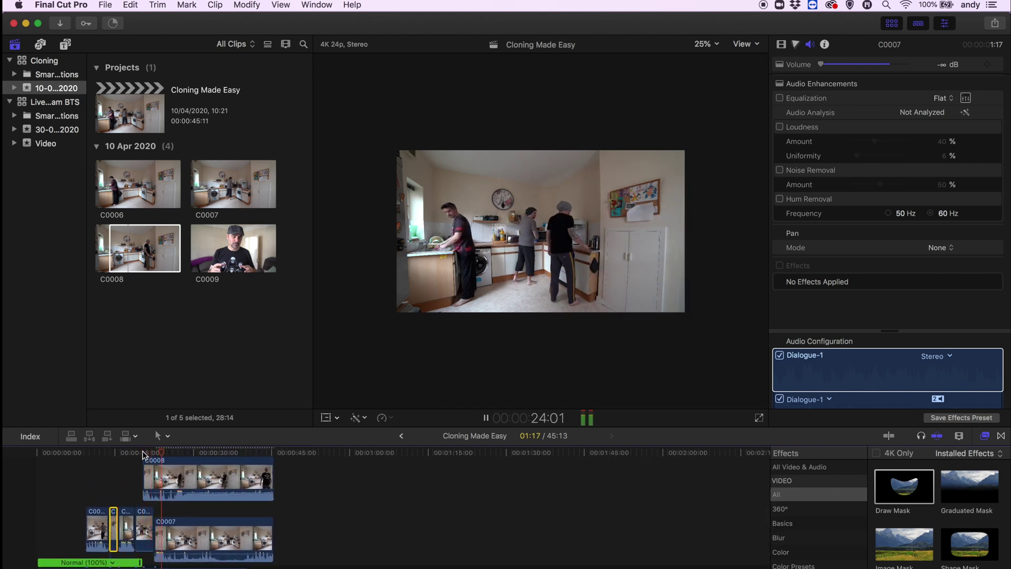
key("space")
left_click(183, 454)
left_click(188, 473)
key("super+b")
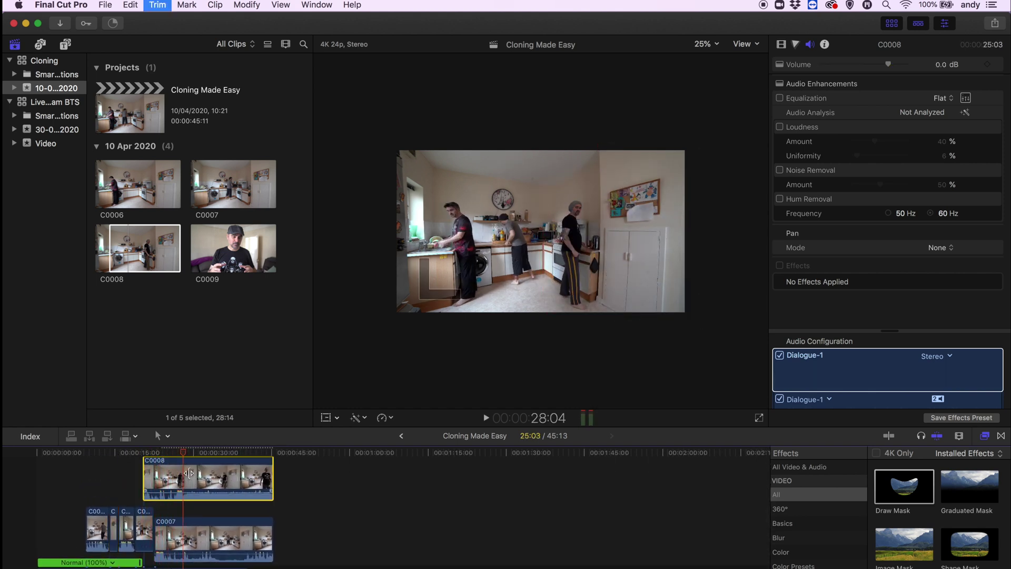
left_click(232, 476)
left_click_drag(200, 491, 200, 499)
scroll(200, 499, "down", 4)
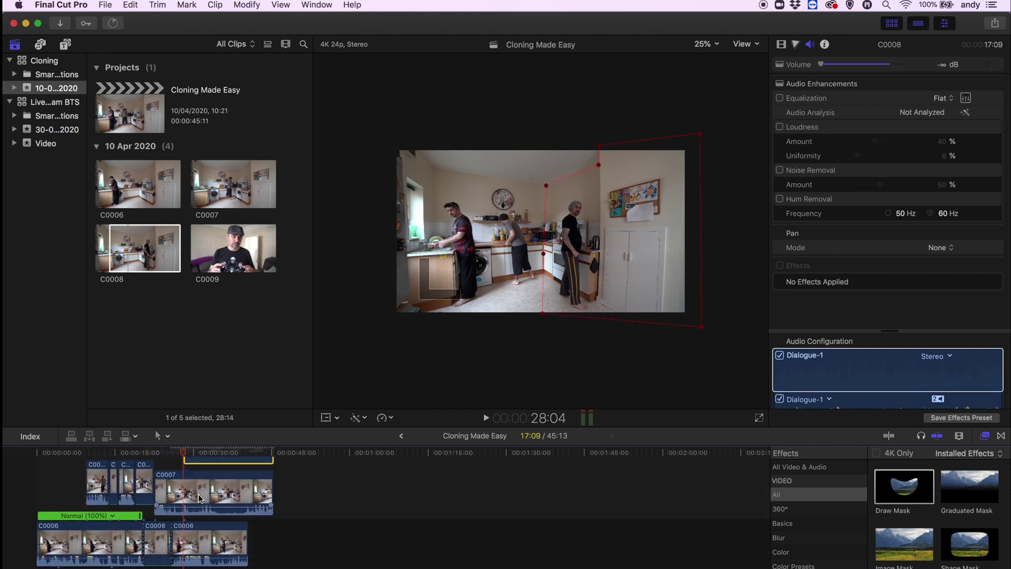
Split C0007 at 27:08, silence the part after the cut and play the project from the start
key("space")
left_click(182, 451)
left_click(203, 490)
key("shift+Left")
key("shift+Left")
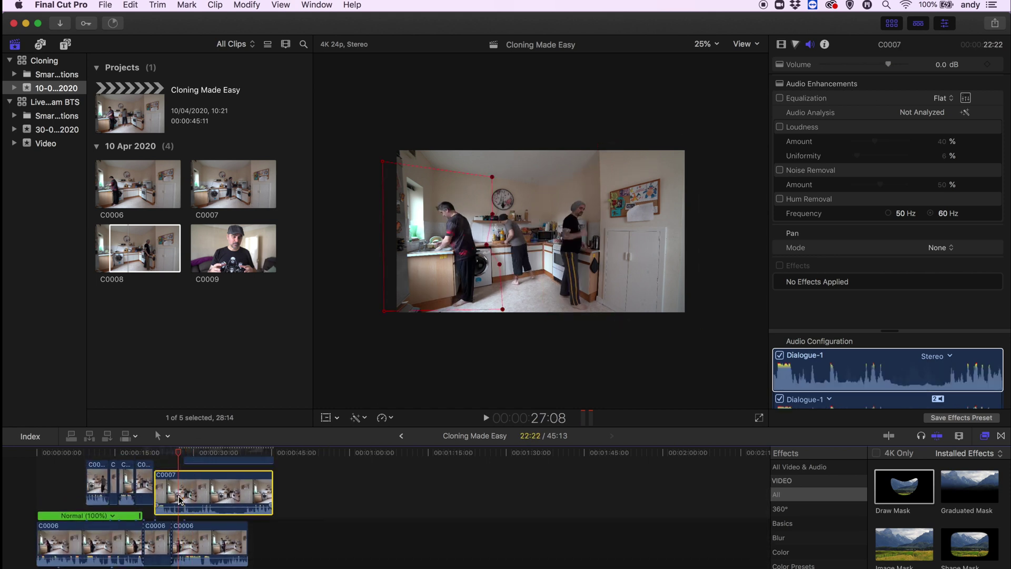
key("super+b")
left_click_drag(214, 508, 180, 517)
scroll(160, 514, "up", 3)
scroll(125, 497, "down", 3)
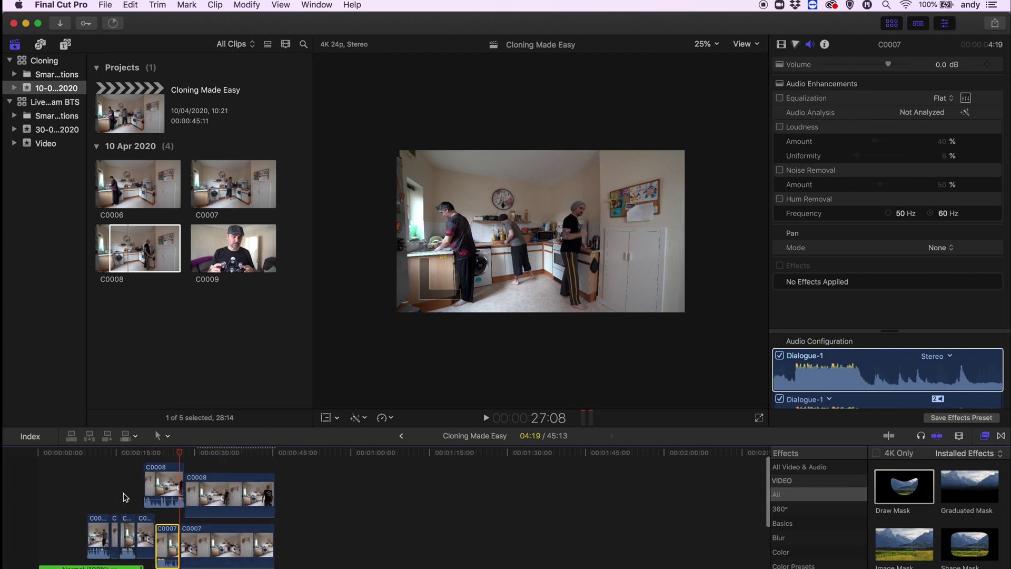
left_click(38, 453)
key("space")
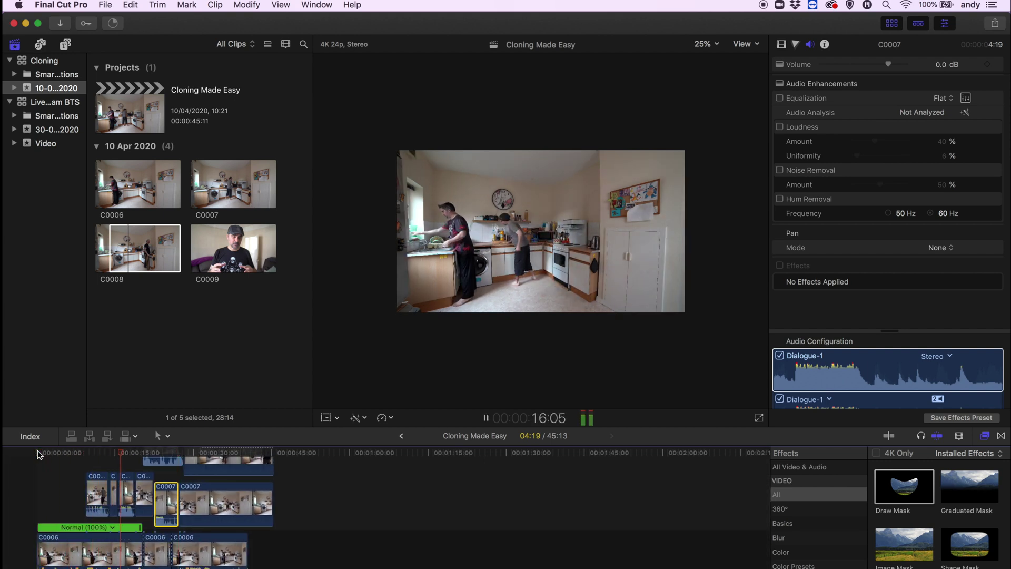
Show the Draw Mask settings of the first C0008 segment and go to its control point keyframe at 22:09
left_click(145, 454)
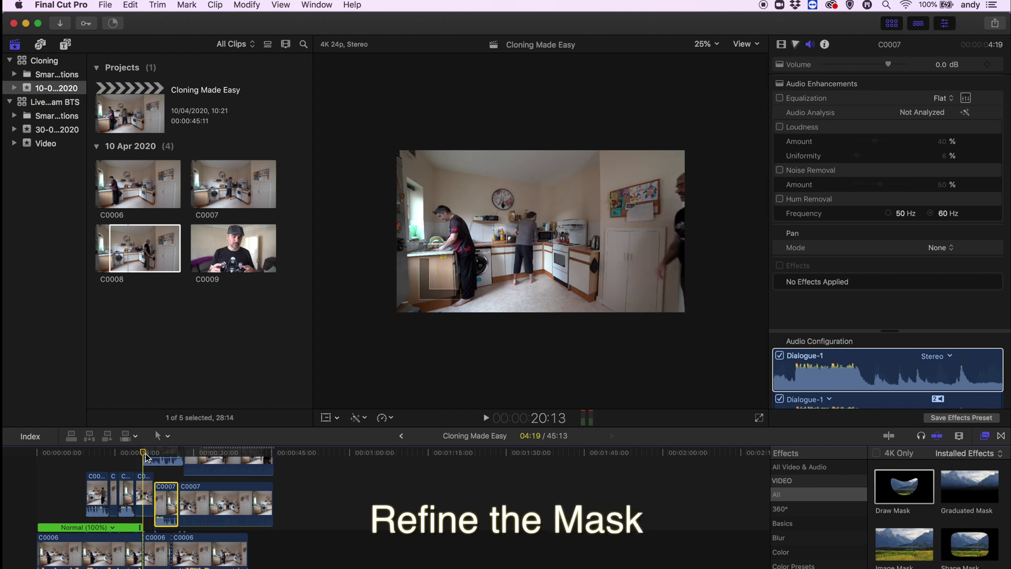
scroll(147, 456, "up", 3)
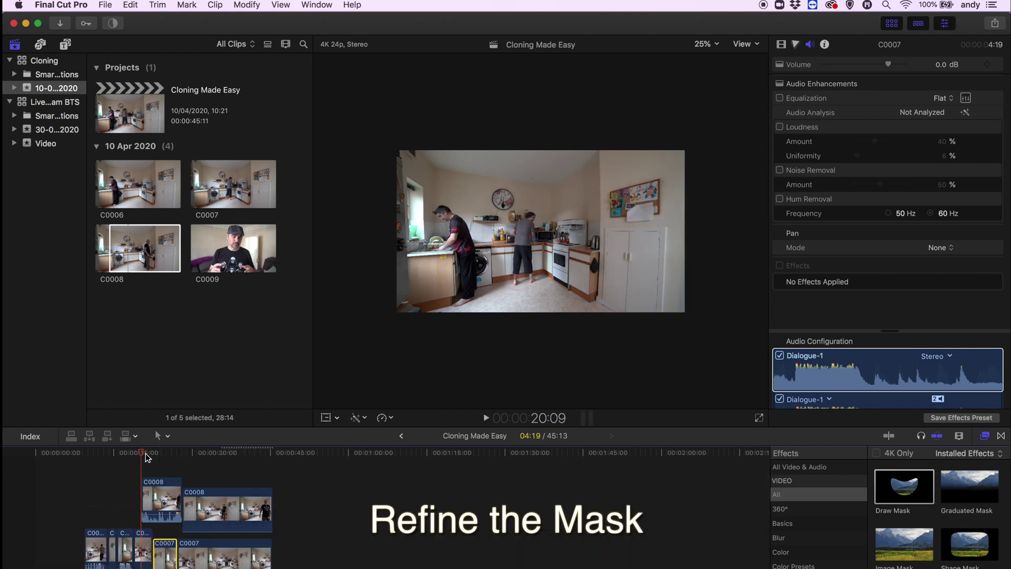
left_click(153, 496)
left_click(781, 45)
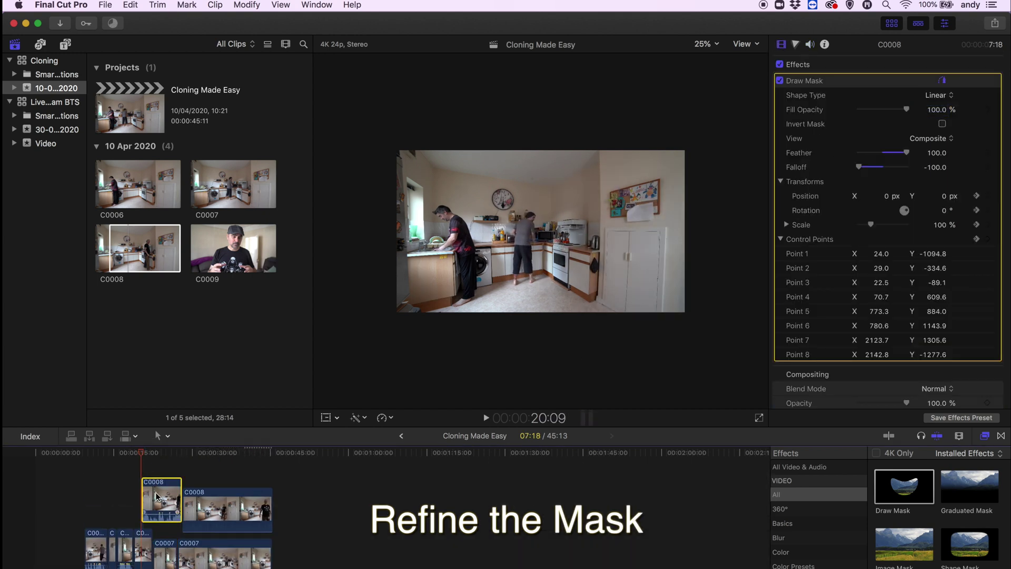
left_click(976, 240)
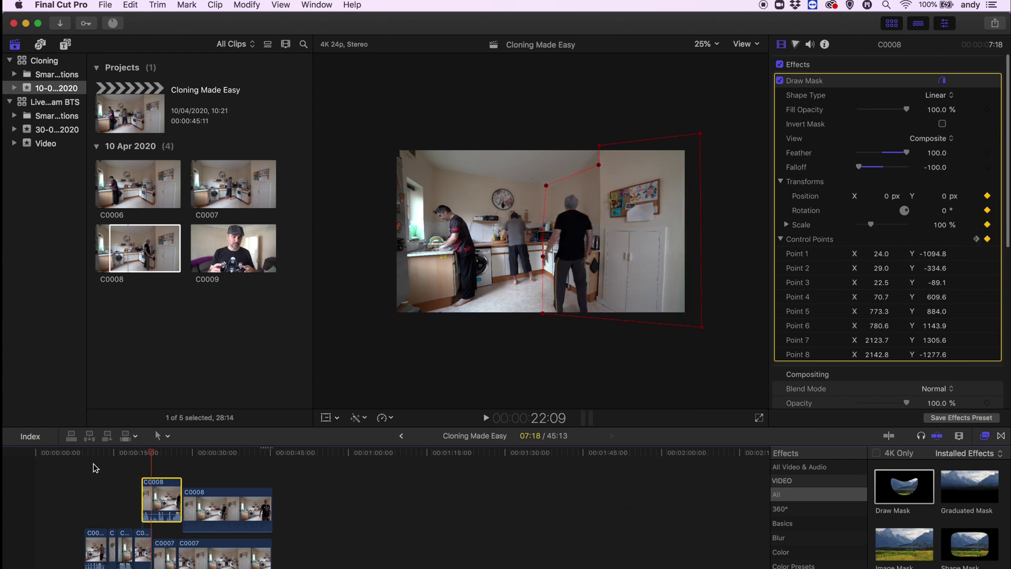
At 20:13, move C0008's mask points 1 and 2 to about X 765, Y -1171 and X 760, Y -449, and bring point 3 above them
left_click_drag(151, 453, 142, 453)
left_click_drag(543, 313, 605, 320)
left_click_drag(542, 256, 597, 265)
left_click_drag(605, 320, 598, 319)
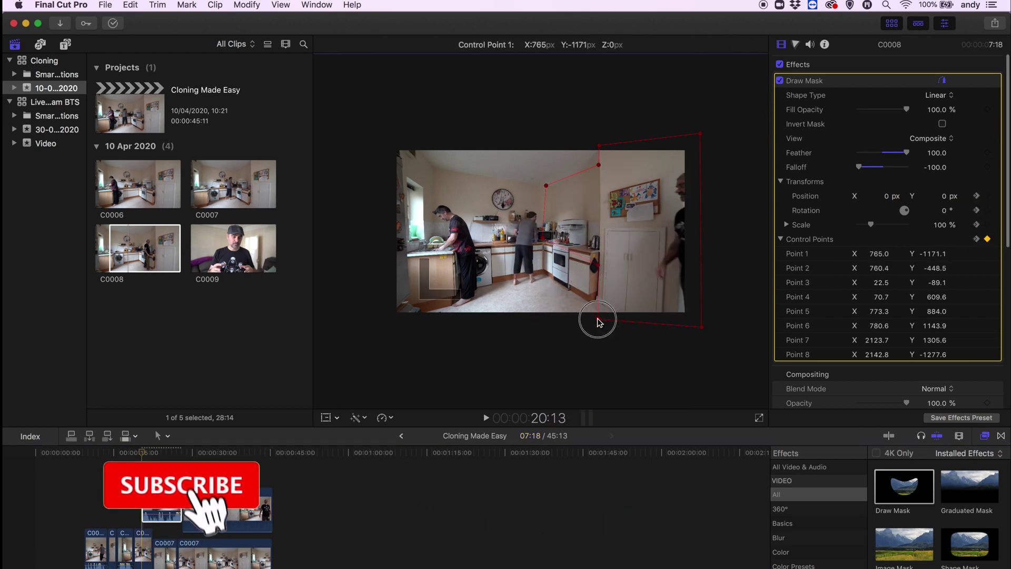
left_click_drag(543, 238, 598, 236)
left_click(141, 455)
key("space")
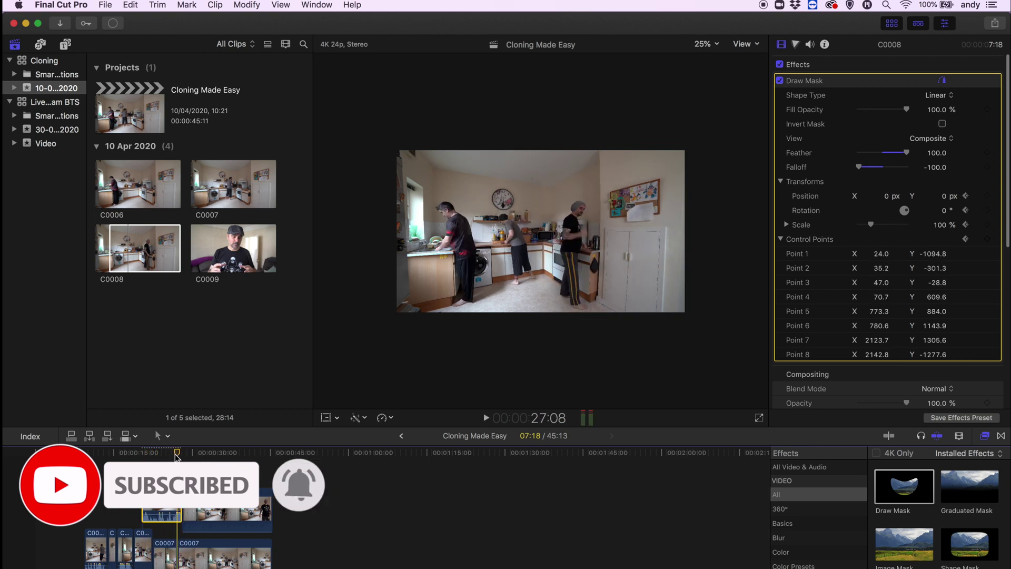
key("space")
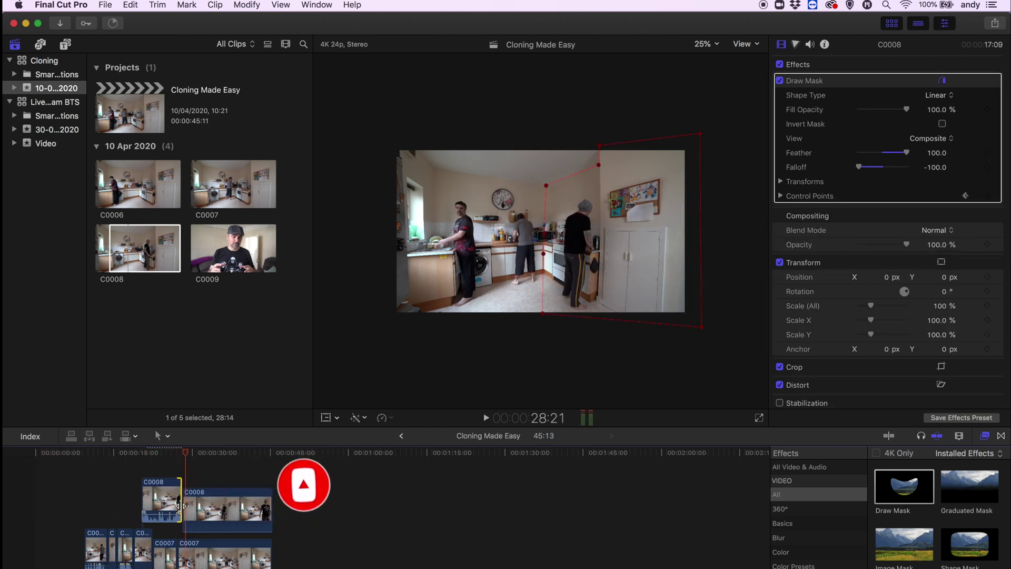
Set the second C0008 segment's volume to 0 dB, check its cut with the first segment near 28:19 and play across it
left_click(809, 45)
left_click(942, 64)
type("0")
key("Return")
left_click(189, 509)
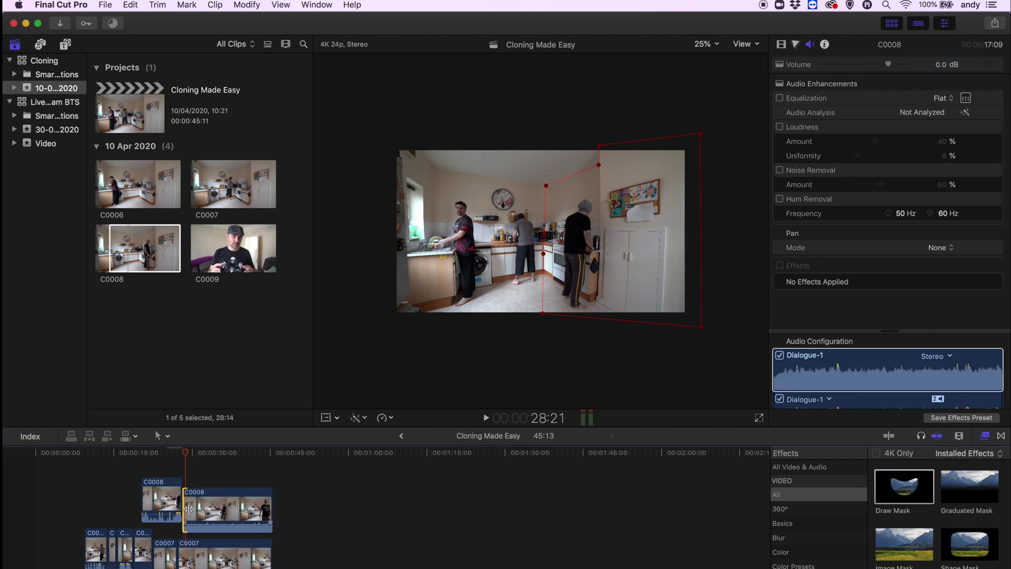
left_click_drag(175, 454, 184, 454)
left_click(181, 495)
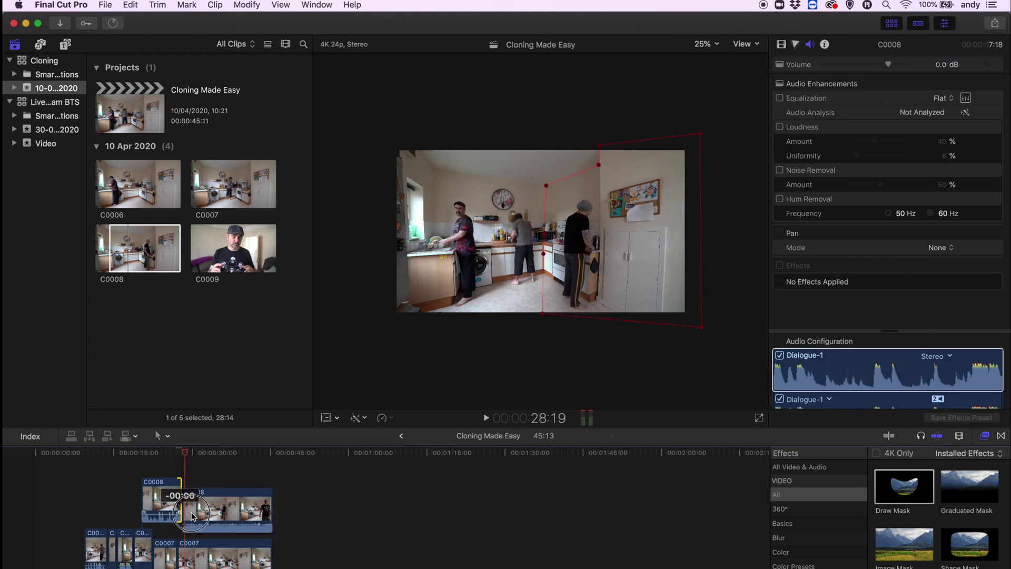
left_click(177, 454)
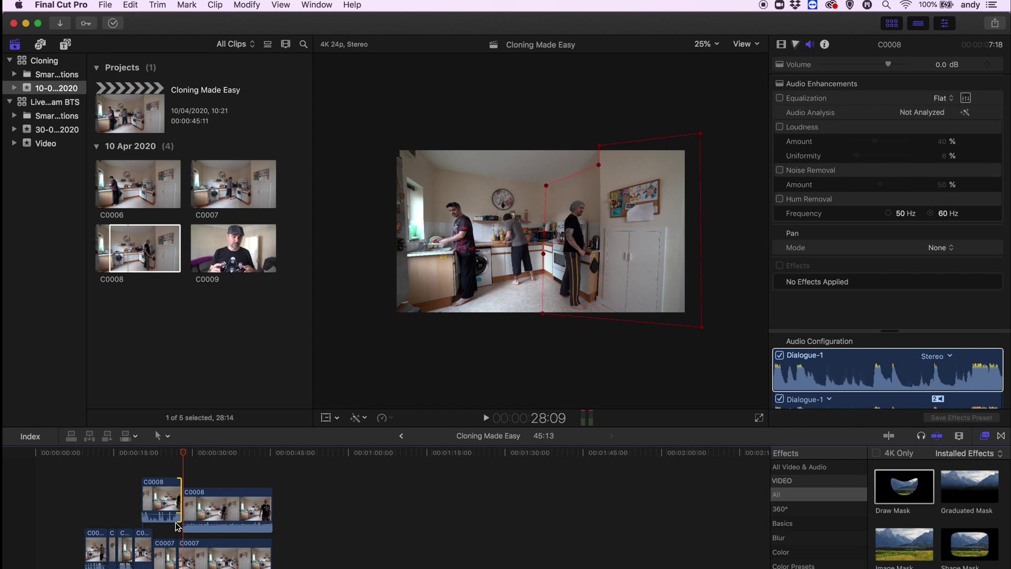
key("space")
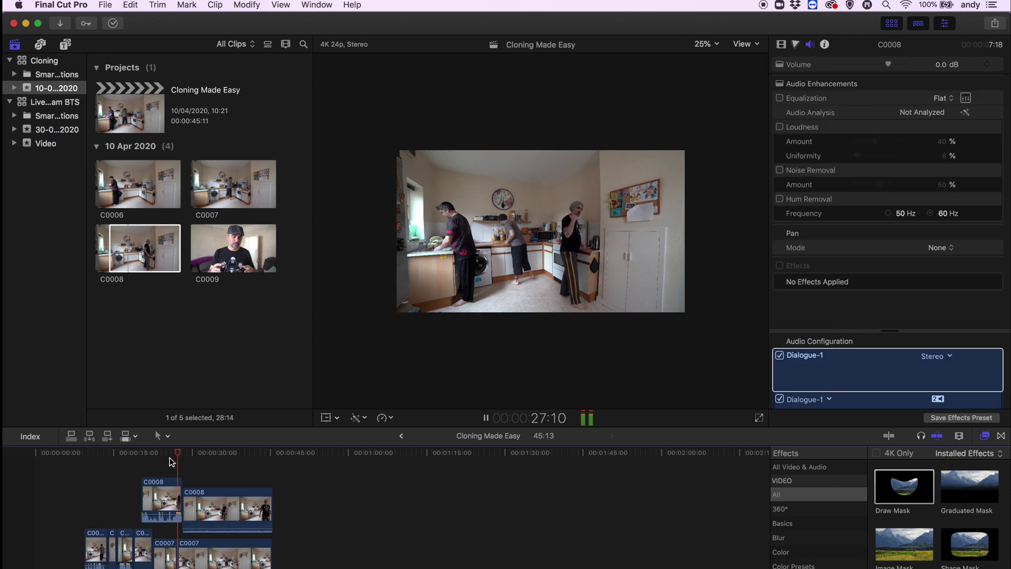
key("super+equal")
left_click(125, 453)
key("space")
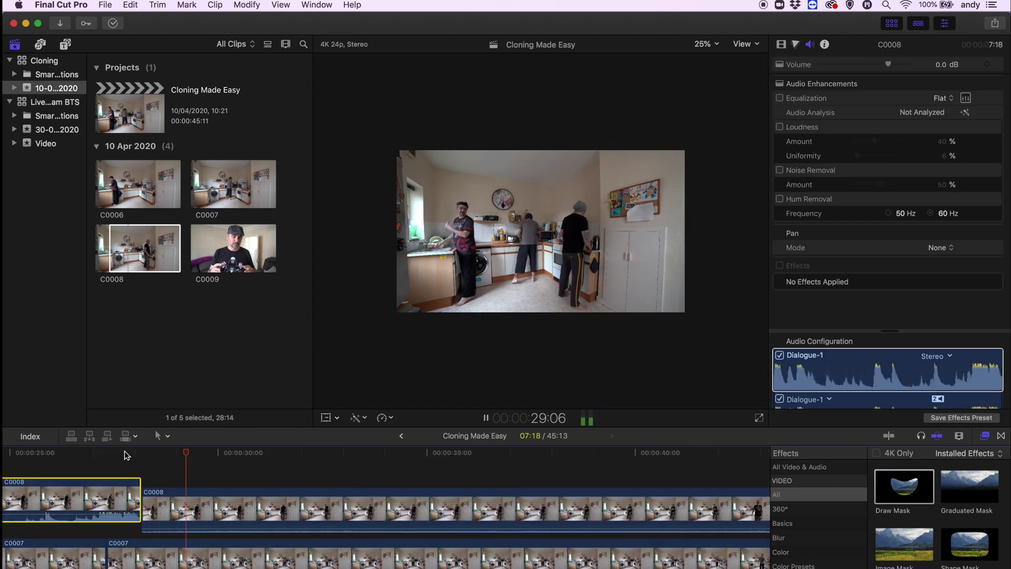
Stop playback at 36:05 and trim the ends of clips C0006, C0007 and C0008 back to that point
key("space")
key("super+minus")
key("super+minus")
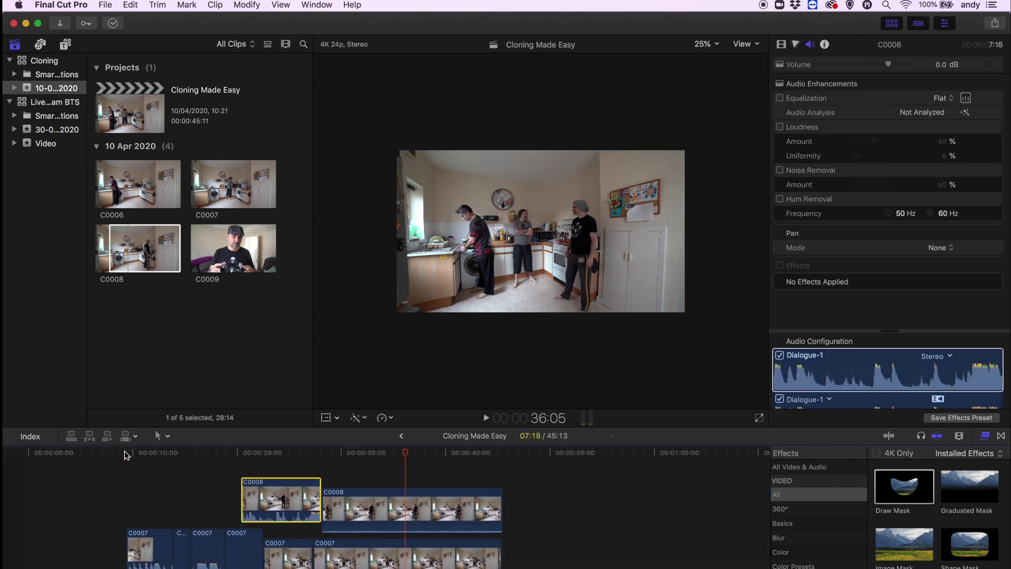
key("super+minus")
scroll(232, 527, "down", 5)
left_click_drag(237, 551, 216, 550)
left_click_drag(263, 502, 217, 502)
left_click_drag(263, 464, 220, 466)
scroll(220, 489, "up", 5)
Play the project from the start to about 12:04 with the viewer image enlarged to 39%
left_click(29, 454)
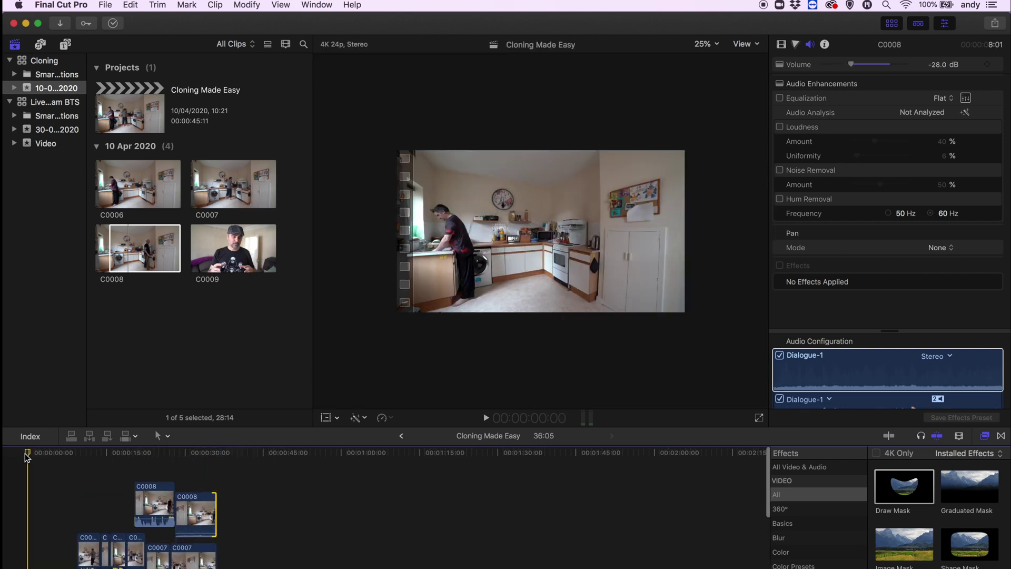
key("space")
left_click(708, 45)
left_click(718, 55)
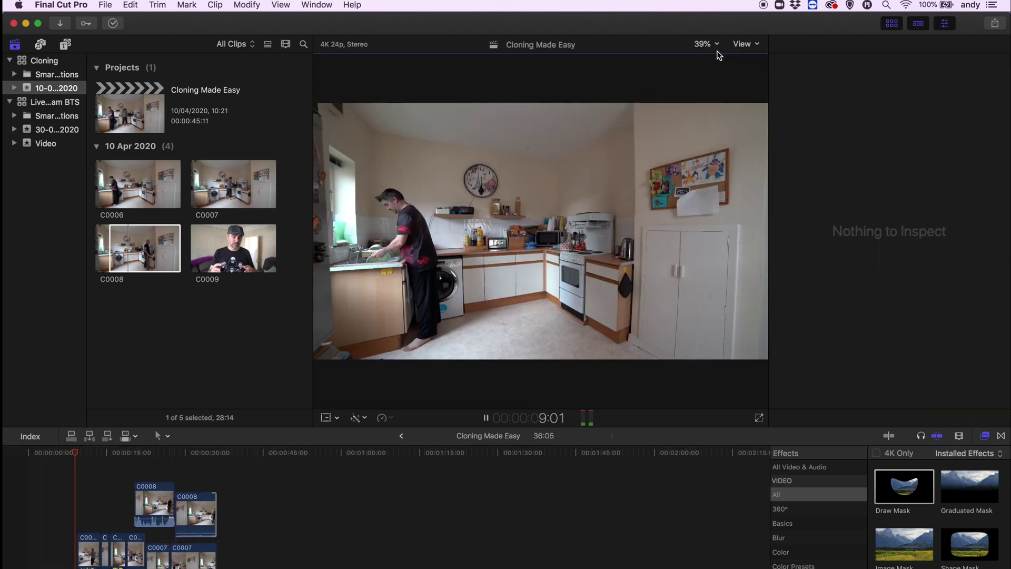
key("space")
Show the retiming bar on the first C0006 clip and display the first C0007 segment's video mask settings
scroll(339, 468, "down", 4)
scroll(338, 469, "right", 2)
left_click(67, 551)
key("super+r")
left_click(59, 489)
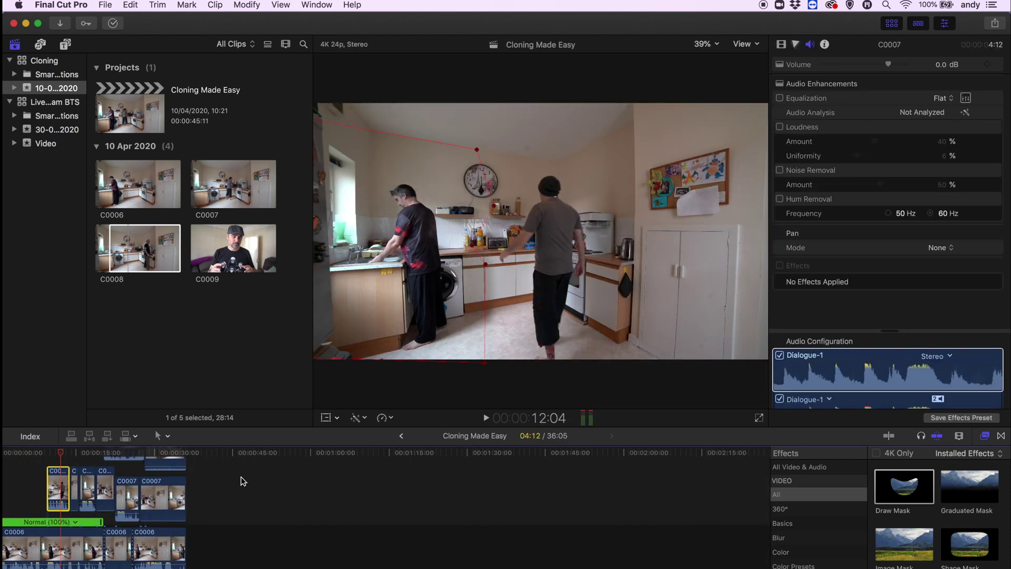
scroll(241, 480, "left", 2)
left_click(79, 453)
left_click(781, 44)
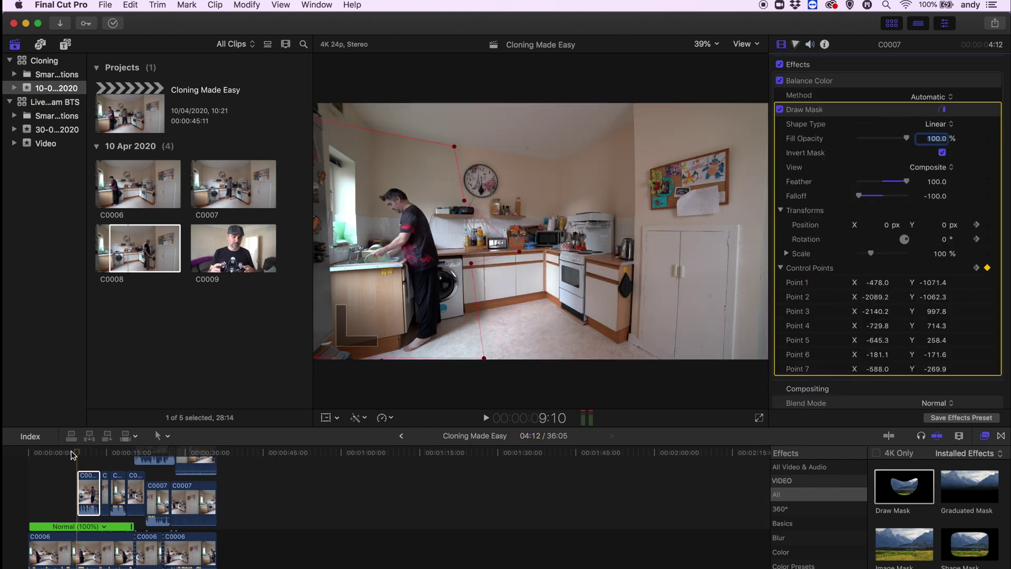
Play the project from about 6 seconds to 14:21
left_click(61, 456)
key("space")
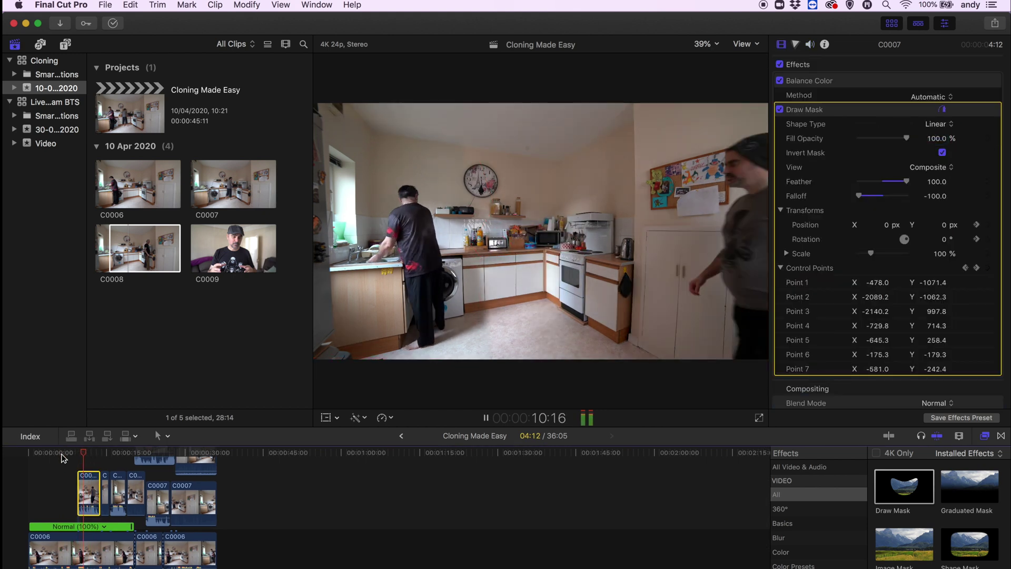
key("space")
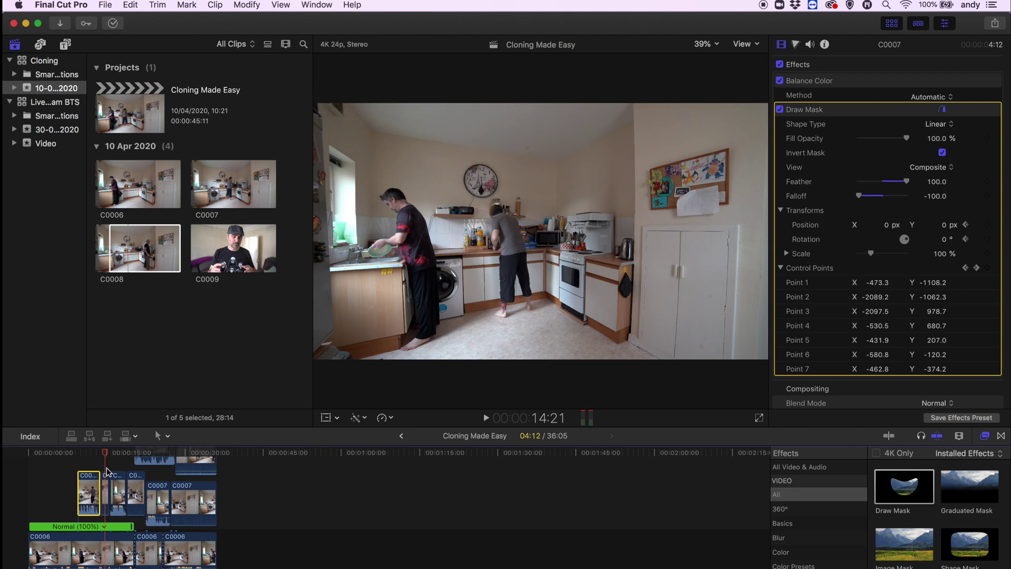
At 14:21, move the second C0007 segment's mask point to just below the wall clock and check its control-point keyframes
left_click_drag(484, 206, 477, 205)
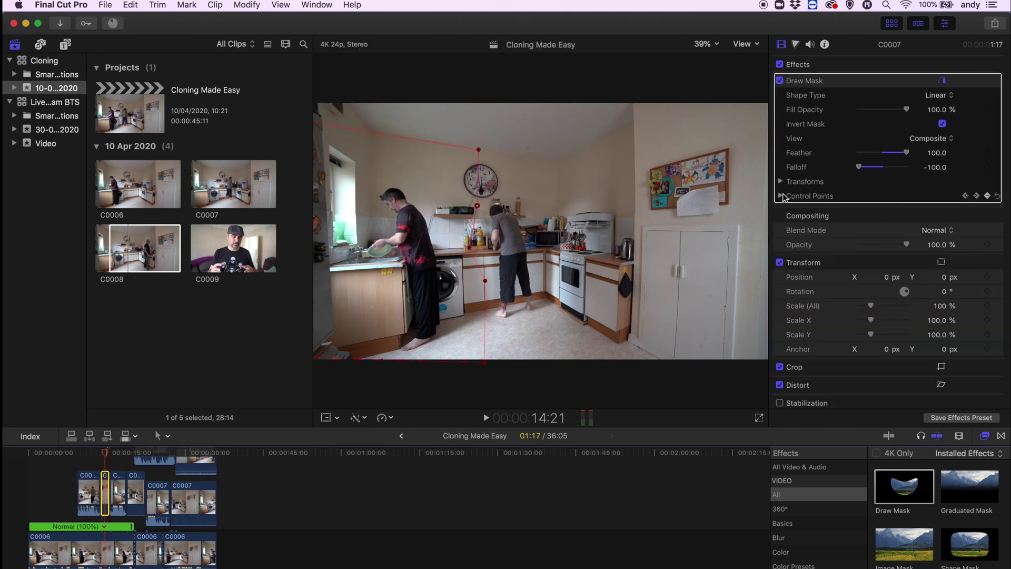
left_click(780, 195)
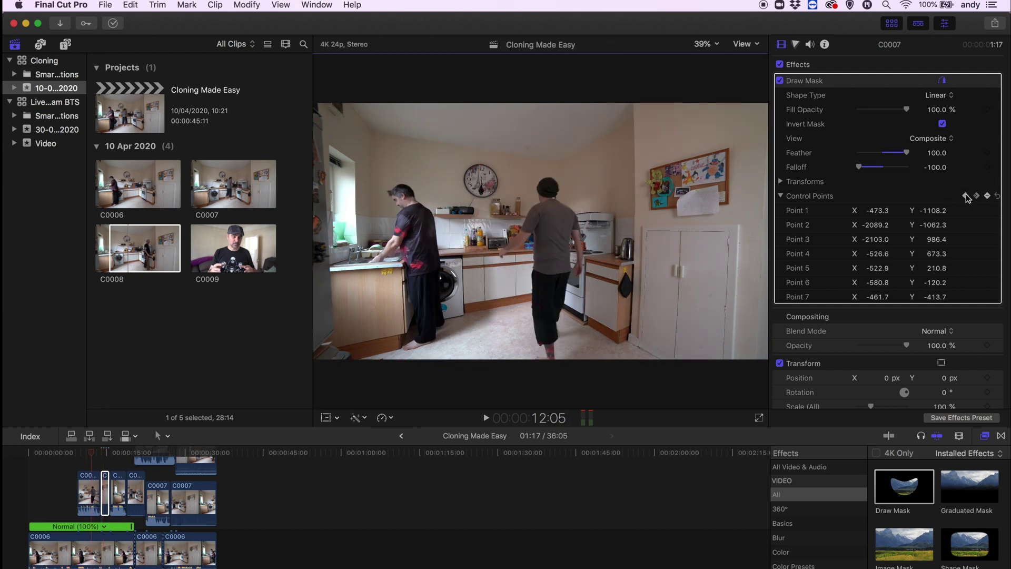
left_click(977, 197)
left_click(113, 494)
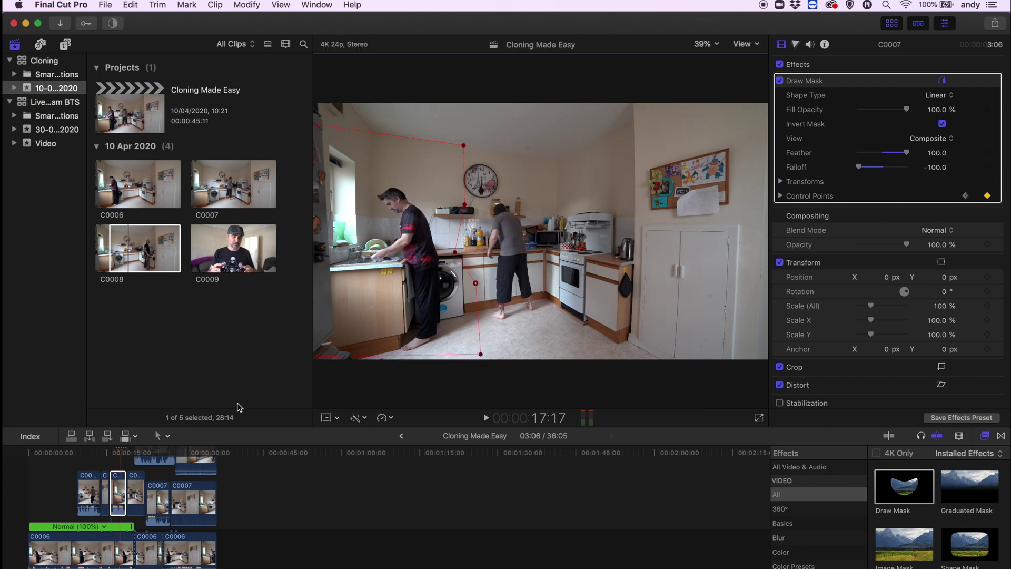
Play the project to about 35:04 and trim the ends of clips C0008, C0007 and C0006 back to 34:23
left_click(74, 453)
key("space")
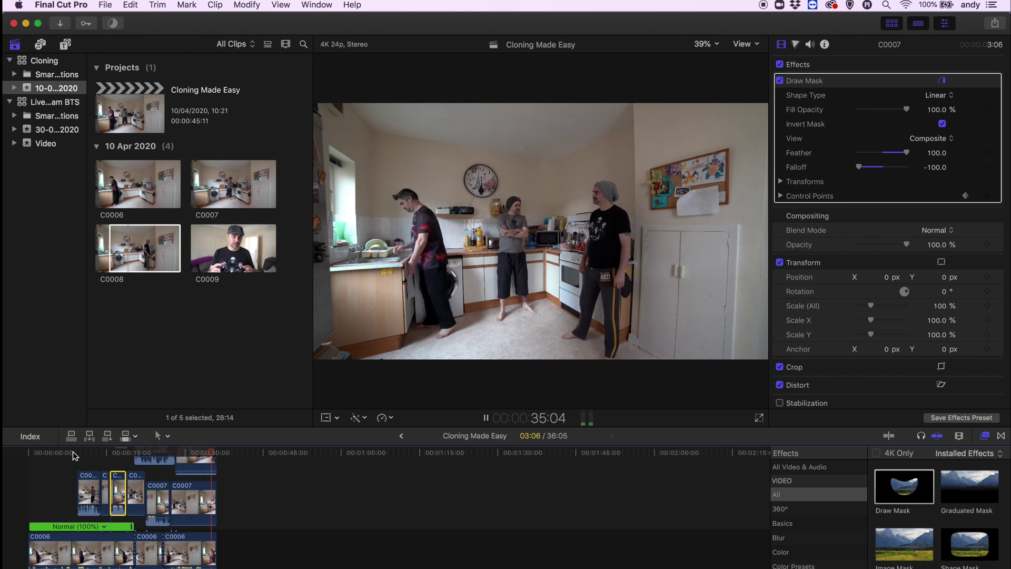
left_click_drag(216, 452, 210, 452)
left_click_drag(216, 464, 210, 464)
left_click_drag(215, 501, 210, 501)
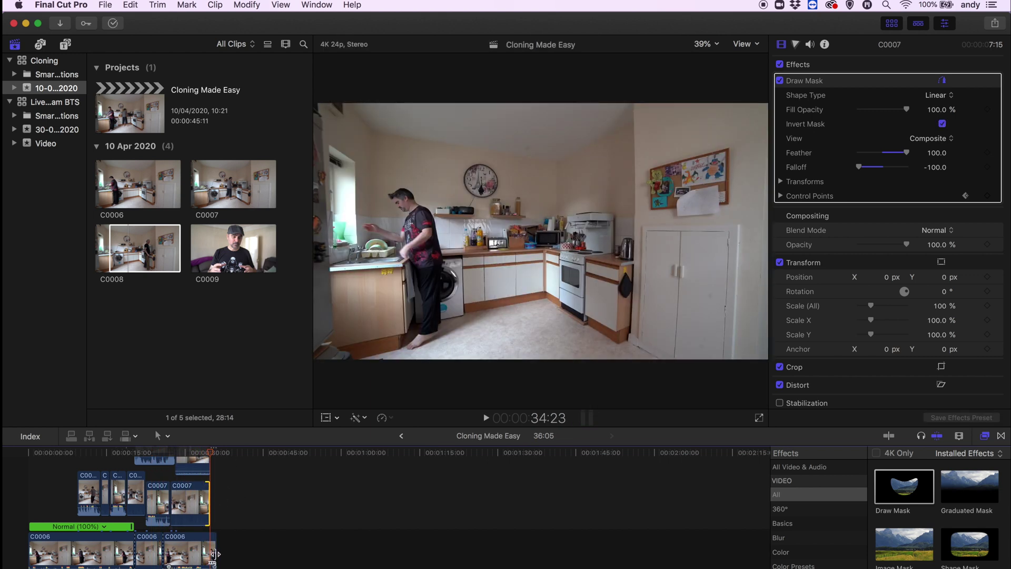
left_click_drag(214, 554, 207, 553)
Switch to Photoshop and compare the Clone-1 and Clone-7 layers of the image stack by toggling their visibility
right_click(621, 562)
left_click(622, 517)
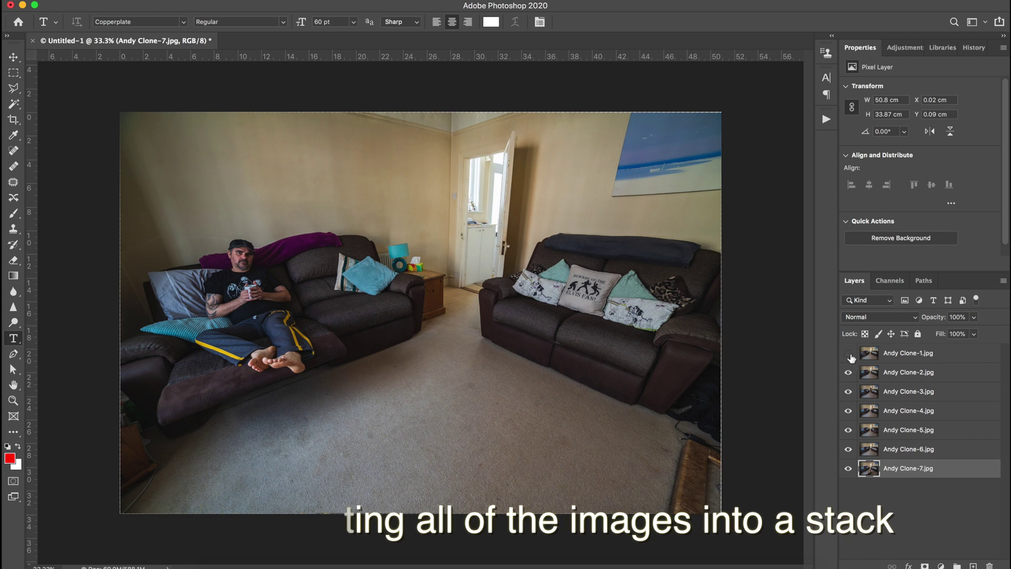
mouse_move(848, 353)
left_mouse_down()
mouse_move(848, 474)
mouse_move(849, 352)
left_mouse_up()
left_click(864, 353)
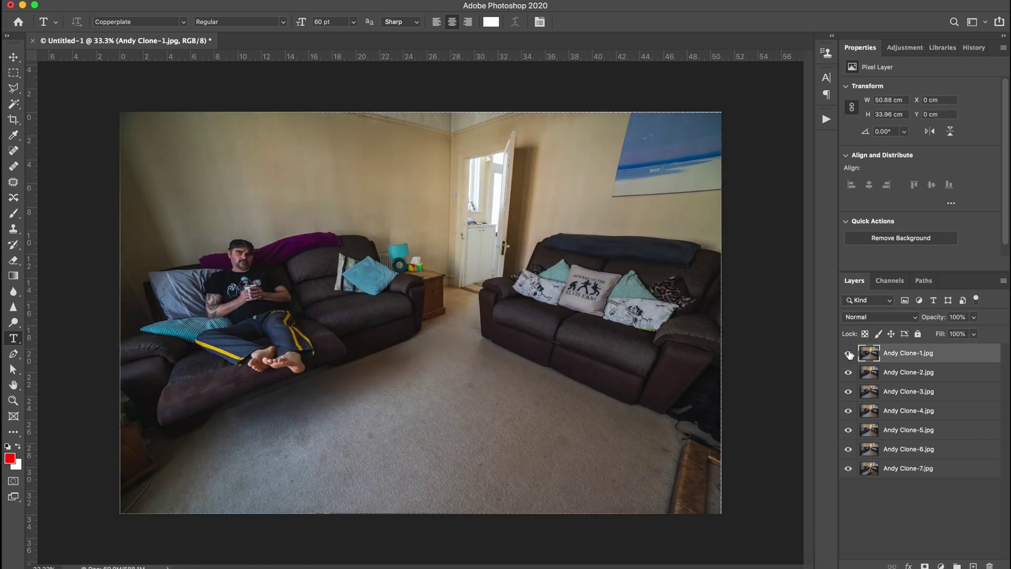
left_click(848, 469, "alt")
left_click(848, 469, "alt")
left_click(848, 469, "alt")
left_click(848, 469, "alt")
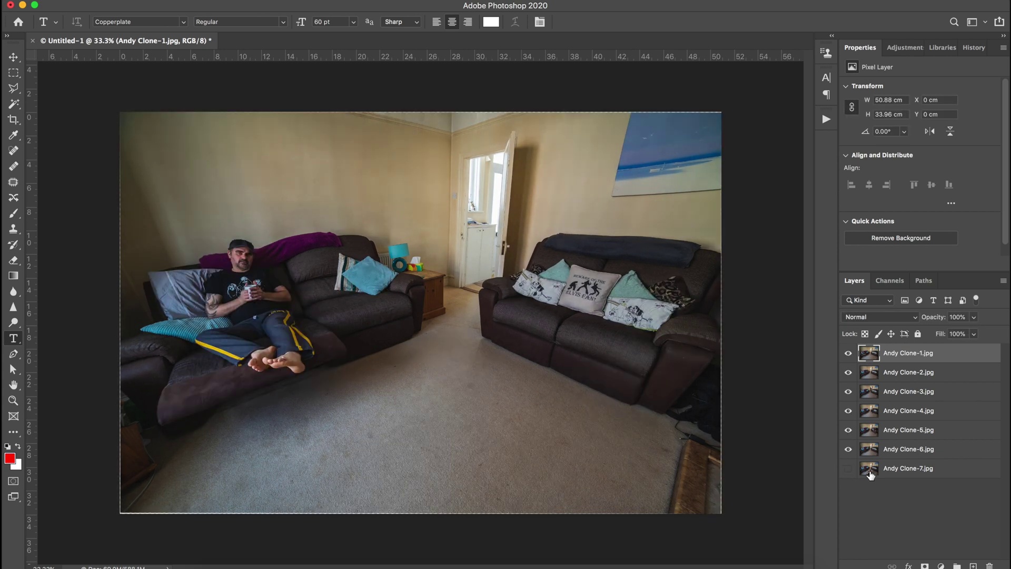
Add a layer mask to the Clone-1 layer and invert it to black
left_click(909, 358)
left_click(925, 566)
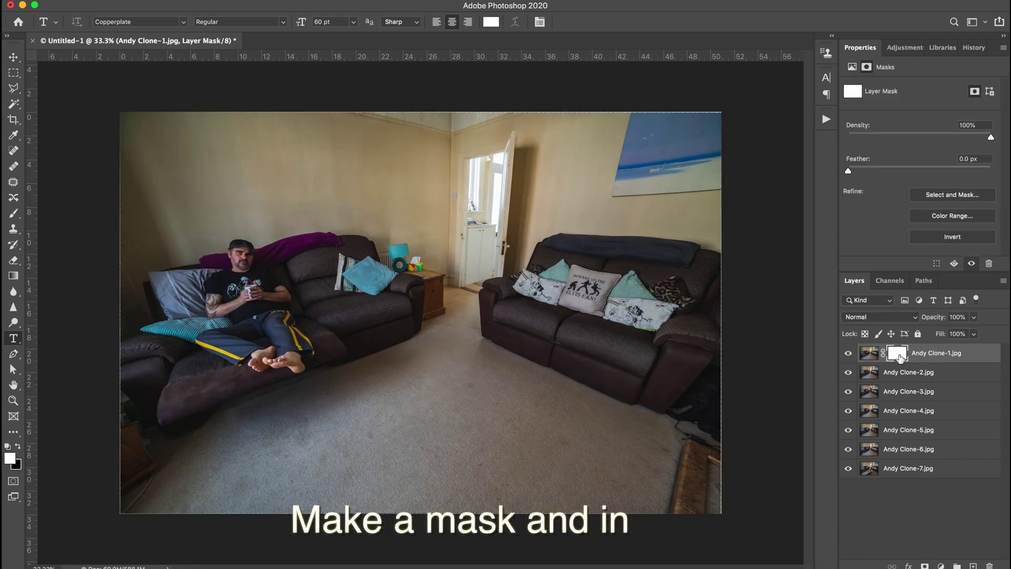
key("super+i")
Set the Brush to 100% flow and opacity and paint the man reclining on the left sofa back in on Clone-1's mask
key("b")
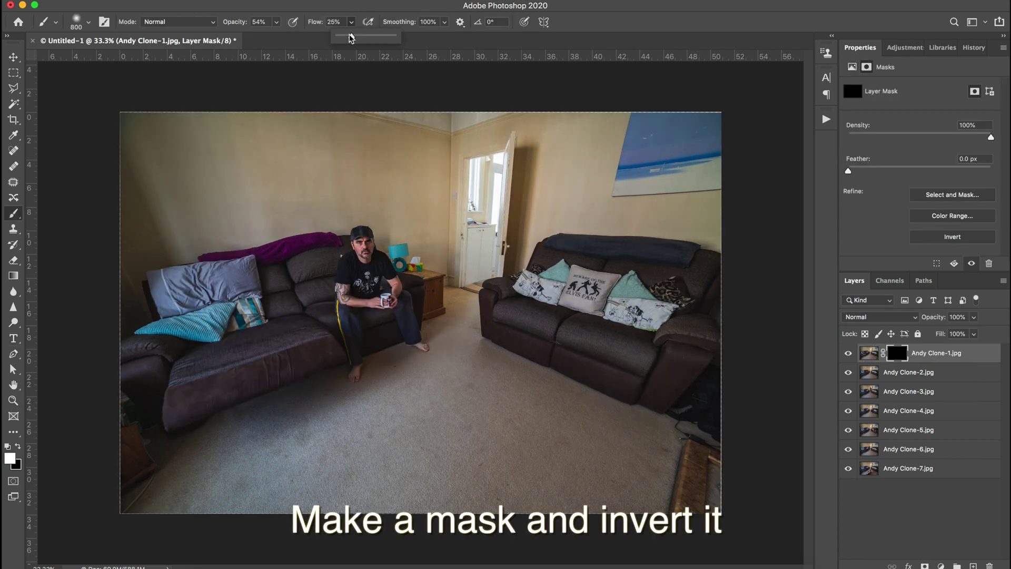
left_click_drag(350, 37, 398, 35)
left_click(276, 21)
left_click_drag(235, 273, 290, 357)
left_click_drag(213, 335, 217, 332)
key("bracketleft")
key("bracketleft")
key("bracketleft")
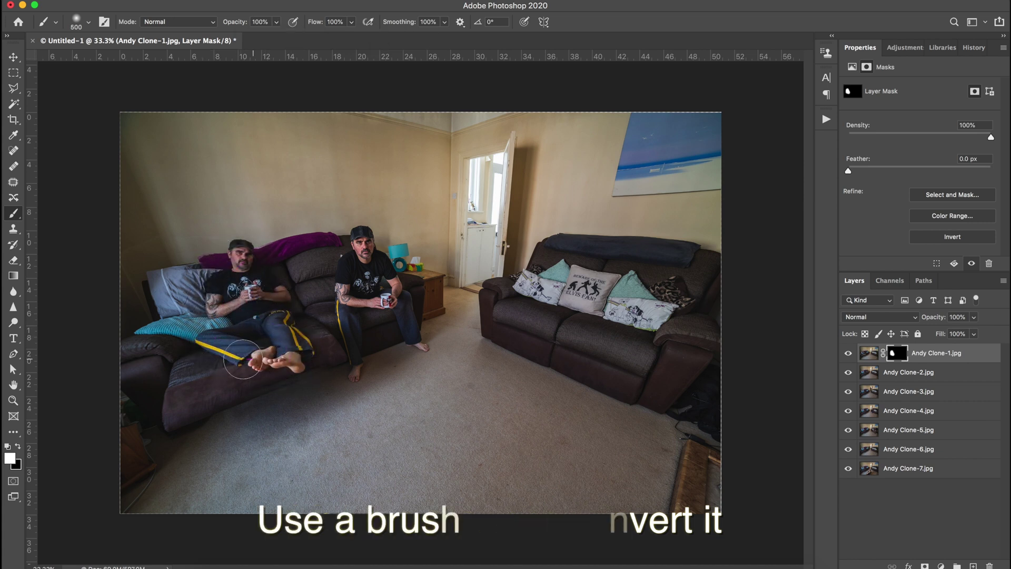
left_click(916, 371)
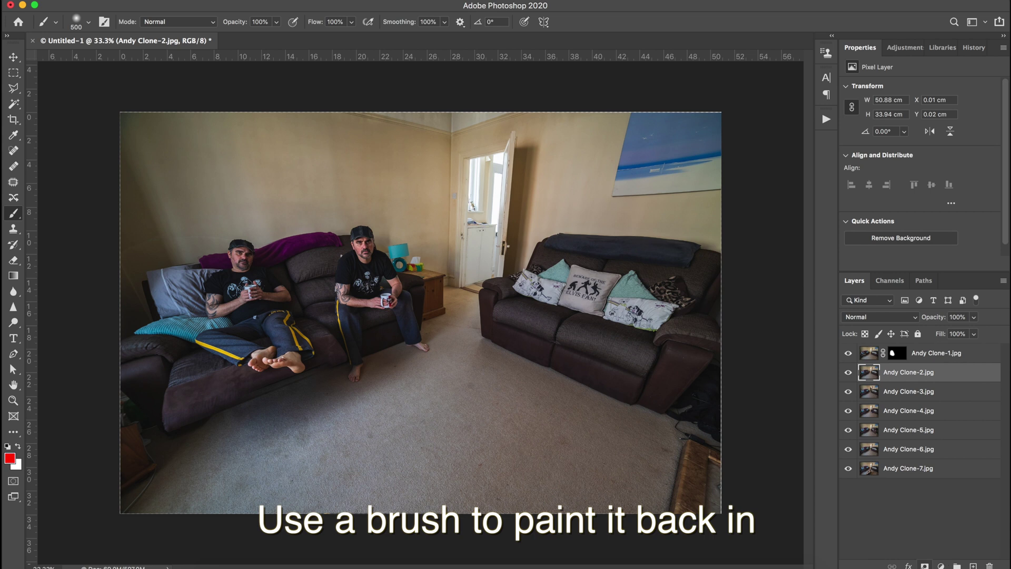
left_click(925, 565, "super")
key("super+i")
key("super+z")
left_click(920, 387)
left_click(898, 377)
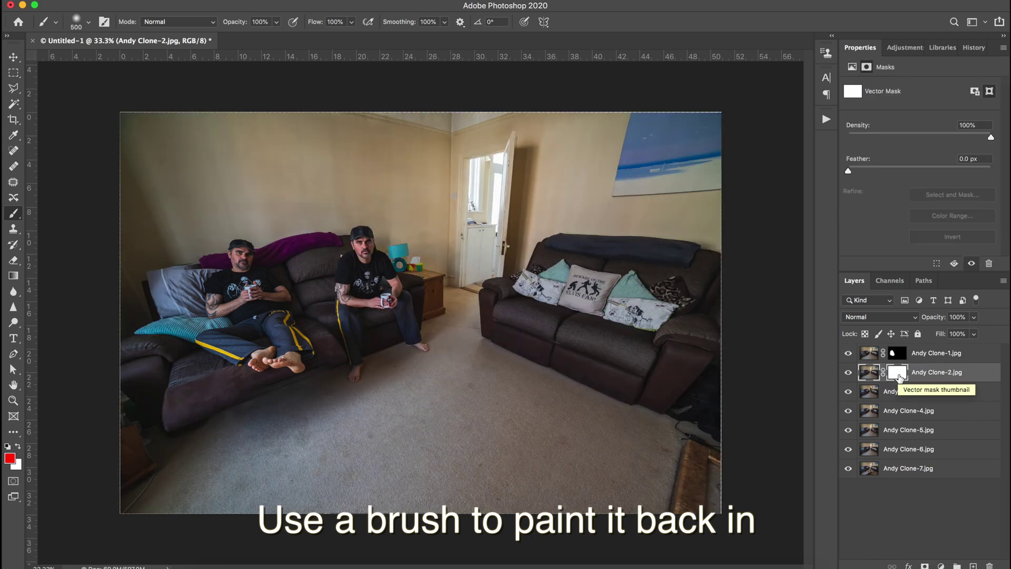
key("super+z")
Add an inverted layer mask to the Clone-2 layer and paint the man at the left sofa's right end back in
left_click(925, 566)
key("super+i")
mouse_move(341, 247)
left_mouse_down()
mouse_move(394, 294)
mouse_move(342, 294)
mouse_move(361, 376)
left_mouse_up()
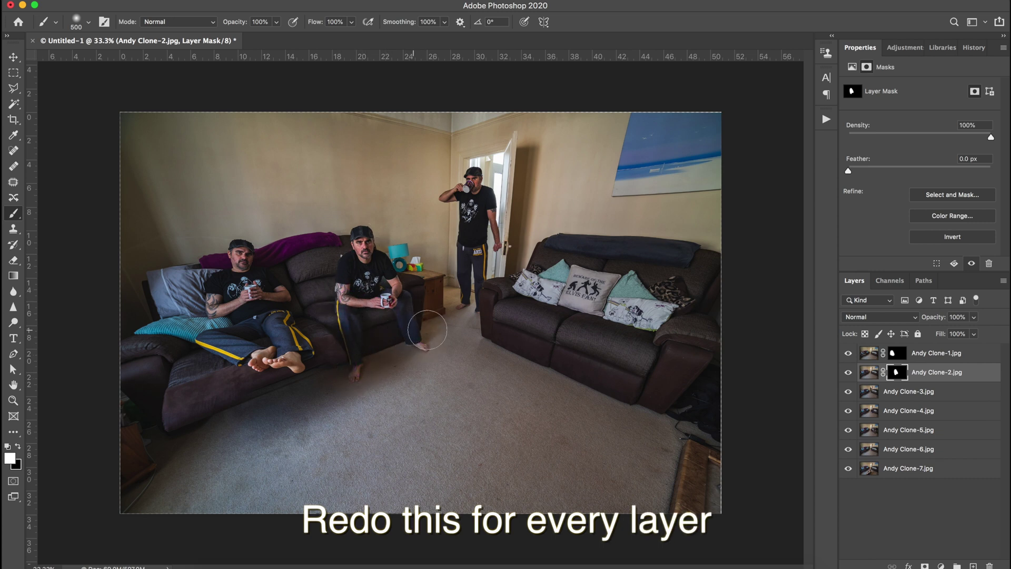
Add a black layer mask to the Clone-3 layer and paint the man standing by the door back in
left_click(937, 391)
left_click(925, 566, "alt")
mouse_move(471, 174)
left_mouse_down()
mouse_move(472, 316)
mouse_move(480, 330)
mouse_move(450, 360)
left_mouse_up()
key("bracketleft")
key("bracketleft")
key("bracketleft")
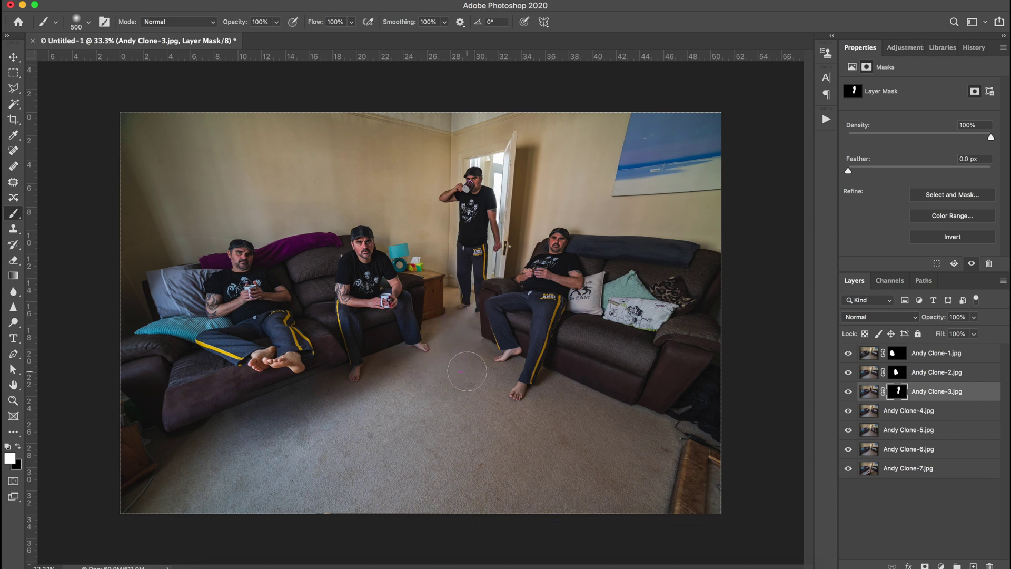
Add a black layer mask to the Clone-4 layer and paint the man leaning back on the right sofa back in
left_click(897, 372)
left_click(909, 410)
left_click(924, 566, "alt")
mouse_move(560, 236)
left_mouse_down()
mouse_move(556, 277)
mouse_move(495, 319)
left_mouse_up()
Move the Clone-5 layer above Clone-4, give it an inverted mask and paint the man leaning forward on the right sofa back in
left_click_drag(920, 433, 919, 409)
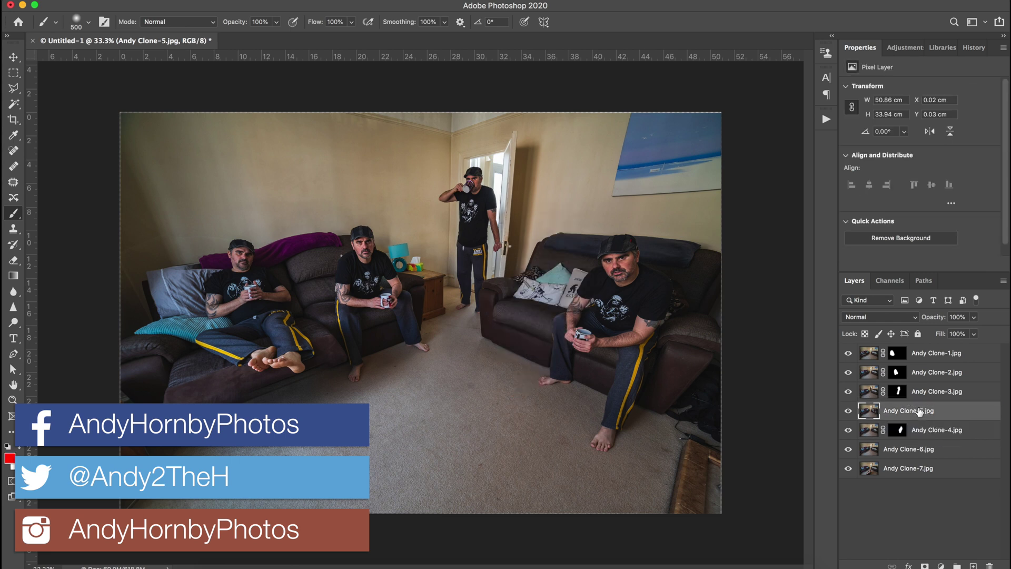
left_click(925, 566)
key("super+i")
mouse_move(619, 250)
left_mouse_down()
mouse_move(669, 324)
mouse_move(604, 298)
mouse_move(555, 335)
mouse_move(608, 424)
left_mouse_up()
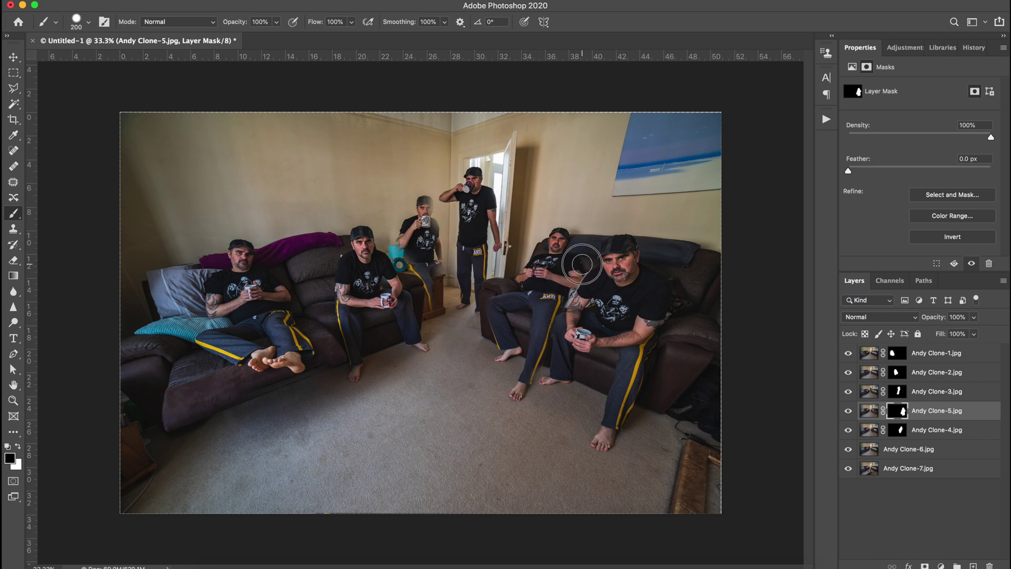
Refine the Clone-5 mask with a 125 px brush around the leg and arm where the two men on the right sofa overlap
key("bracketleft")
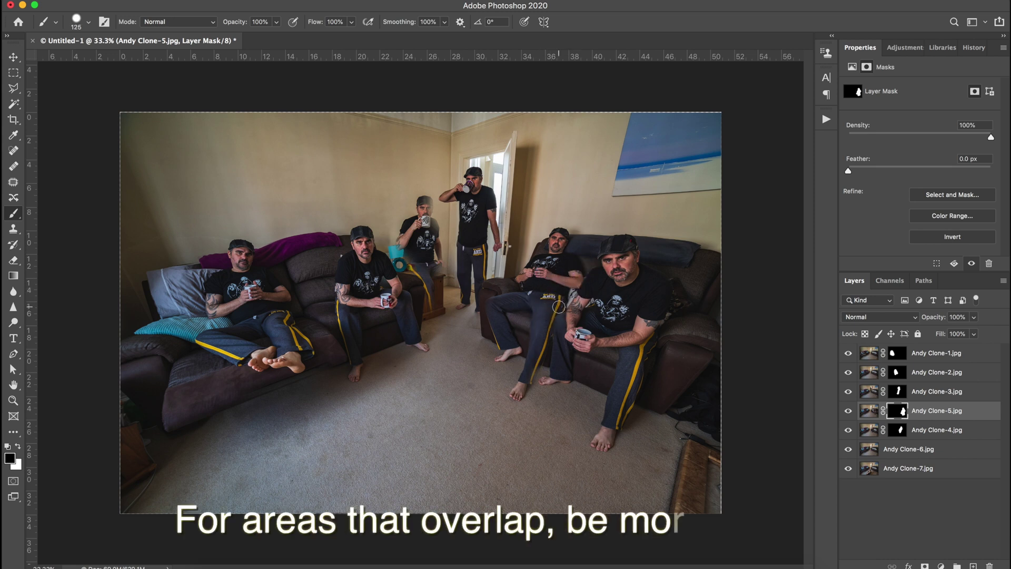
scroll(561, 327, "up", 3)
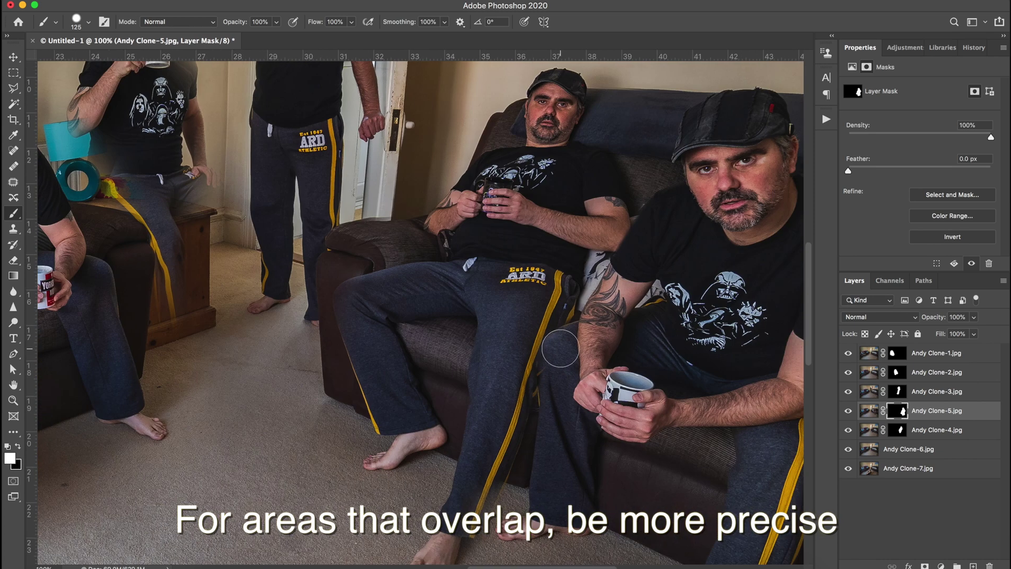
mouse_move(578, 340)
left_mouse_down()
mouse_move(561, 352)
mouse_move(559, 403)
mouse_move(556, 367)
left_mouse_up()
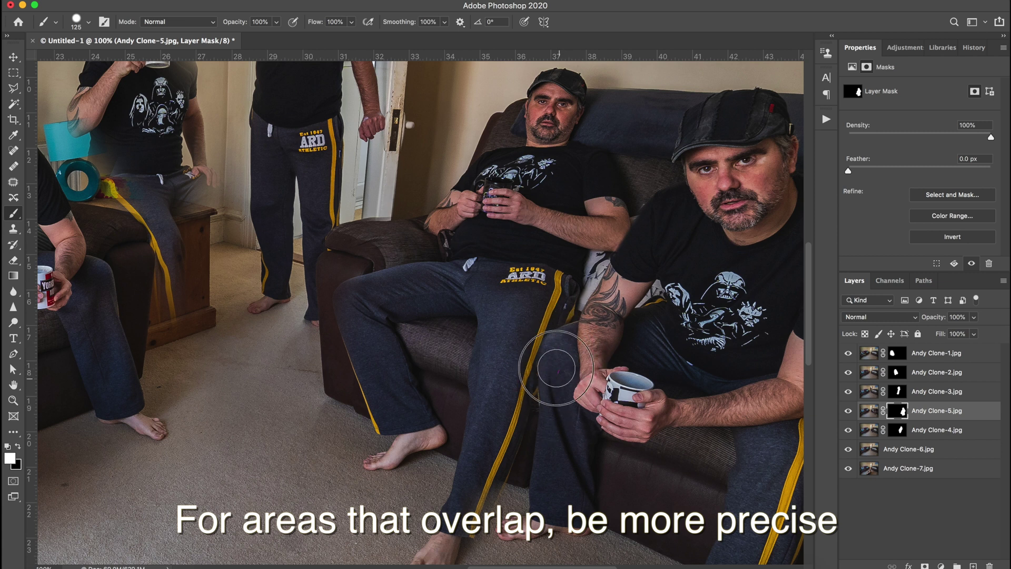
mouse_move(648, 259)
left_mouse_down()
mouse_move(644, 237)
mouse_move(661, 214)
mouse_move(642, 238)
left_mouse_up()
key("super+0")
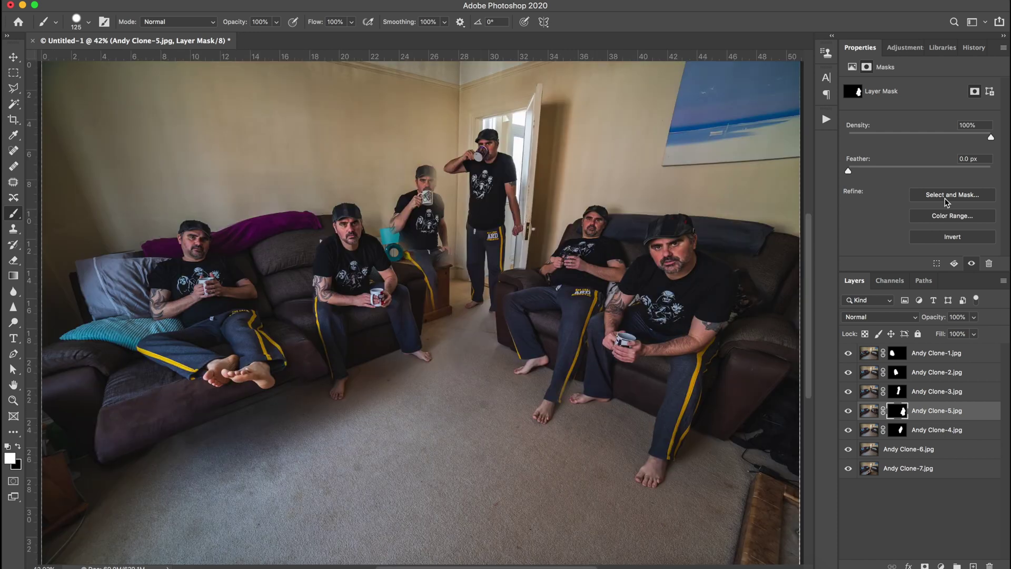
Paint away the Clone-2 and Clone-3 mask areas covering the man on the side table, refining around his knee with a 100 px brush
left_click(897, 372)
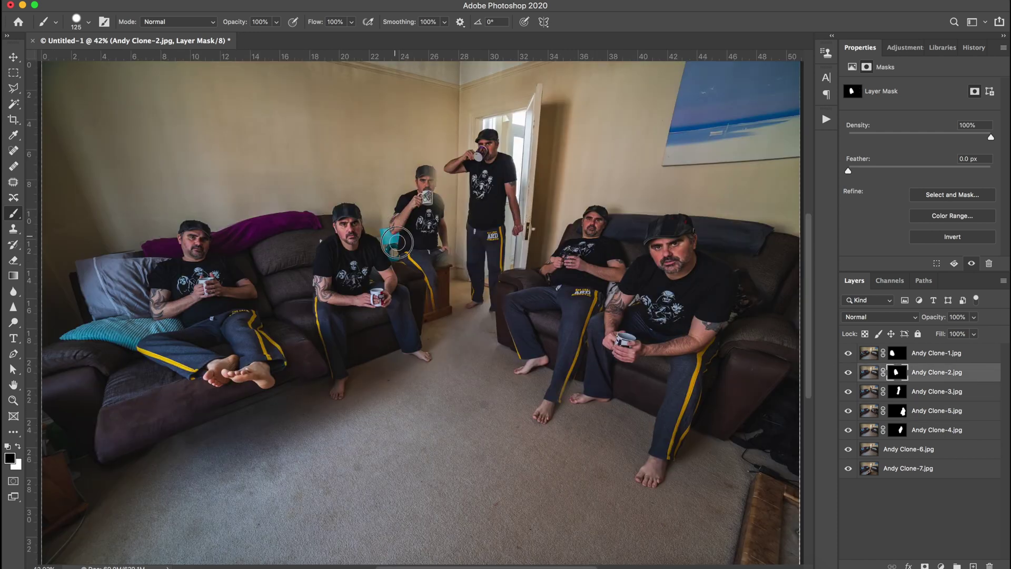
key("alt+bracketleft")
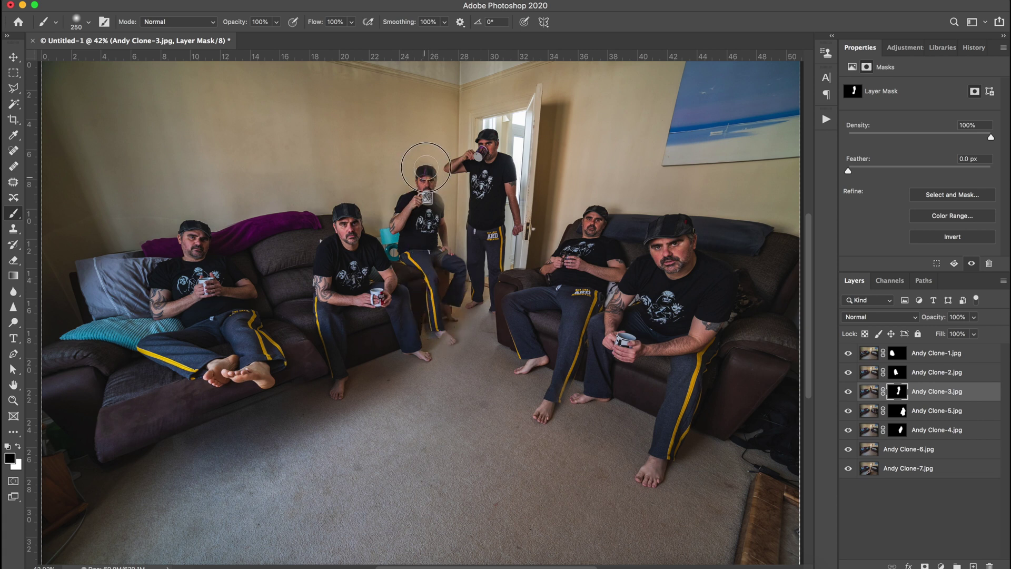
scroll(453, 277, "up", 4)
key("bracketleft")
key("bracketleft")
key("bracketleft")
key("bracketleft")
left_click_drag(484, 333, 490, 266)
key("super+z")
key("bracketleft")
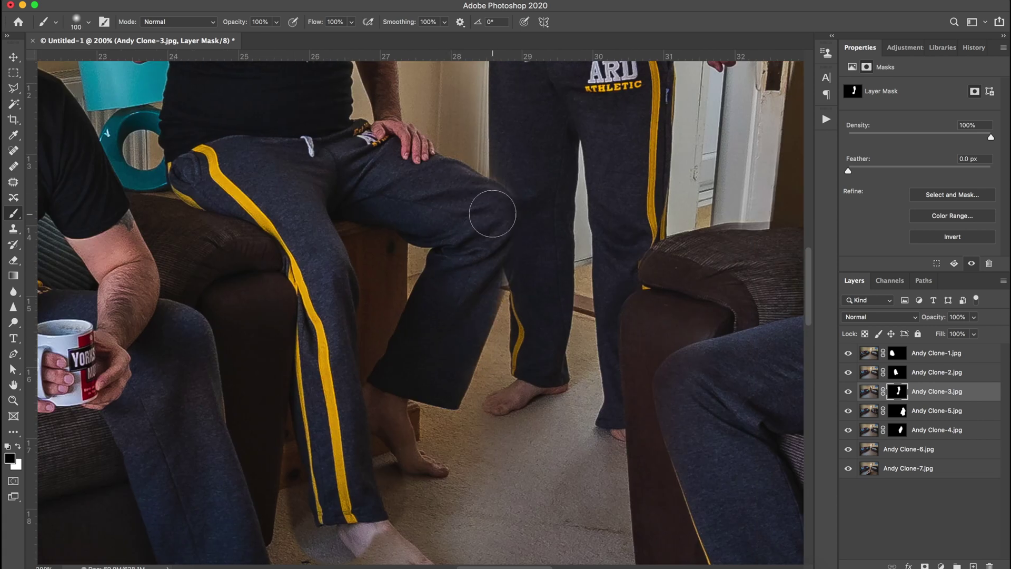
mouse_move(501, 214)
left_mouse_down()
mouse_move(445, 379)
mouse_move(492, 208)
left_mouse_up()
key("x")
mouse_move(495, 203)
left_mouse_down()
mouse_move(517, 171)
mouse_move(488, 155)
mouse_move(420, 339)
left_mouse_up()
Refine the Clone-2 mask beside the lower leg of the man on the side table with a softer 45 px brush
key("shift+bracketleft")
key("shift+bracketleft")
key("bracketright")
key("bracketright")
key("bracketright")
scroll(432, 271, "down", 5)
left_click(922, 367)
mouse_move(222, 351)
left_mouse_down()
mouse_move(242, 451)
mouse_move(299, 459)
mouse_move(253, 385)
left_mouse_up()
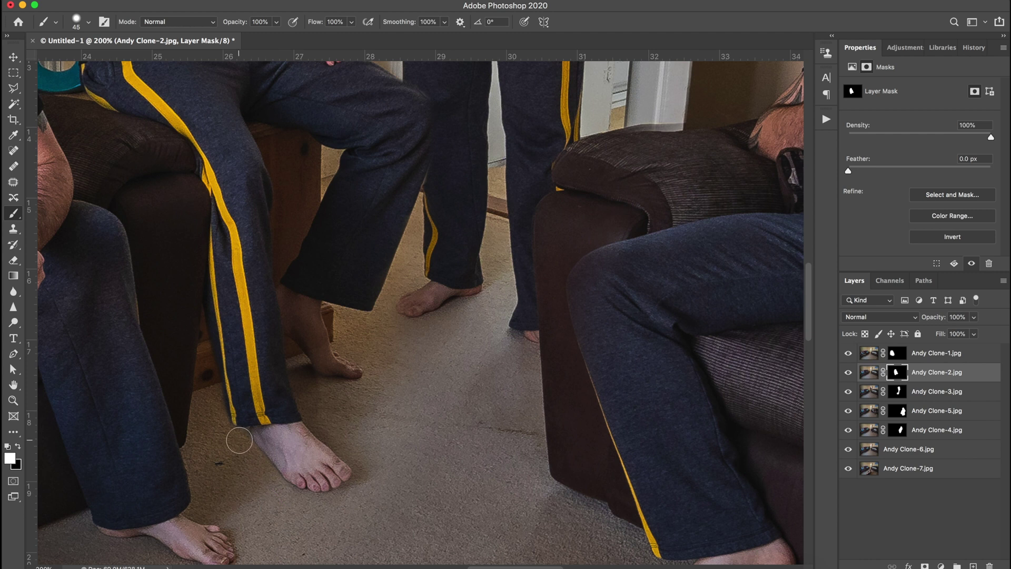
key("super+0")
Examine what the Clone-6 layer contributes by hiding it and by viewing it in isolation
left_click(892, 449)
left_click(848, 449)
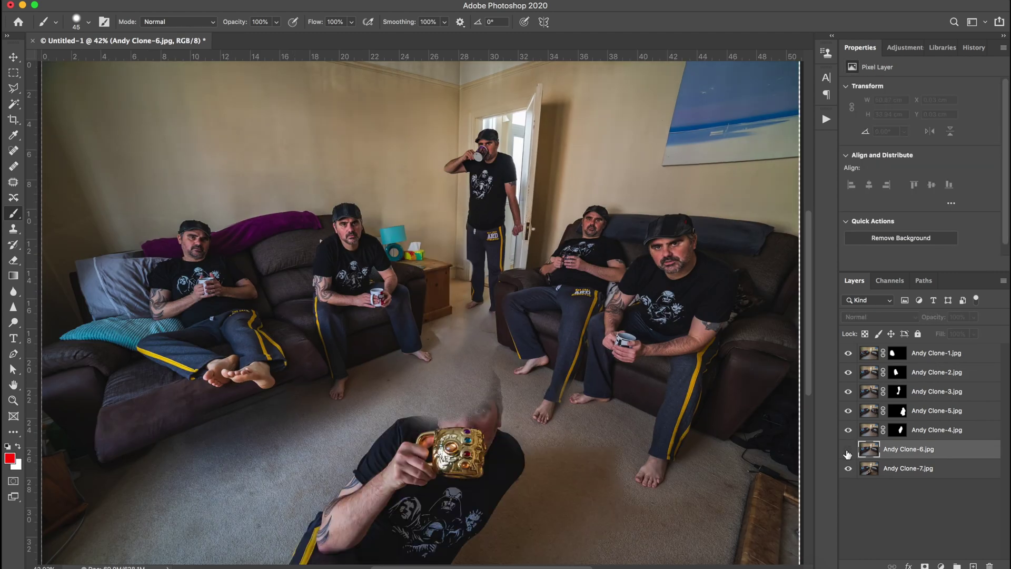
left_click(848, 449)
left_click(848, 449)
left_click(848, 450)
left_click(849, 449, "alt")
left_click(848, 450, "alt")
left_click(848, 450, "alt")
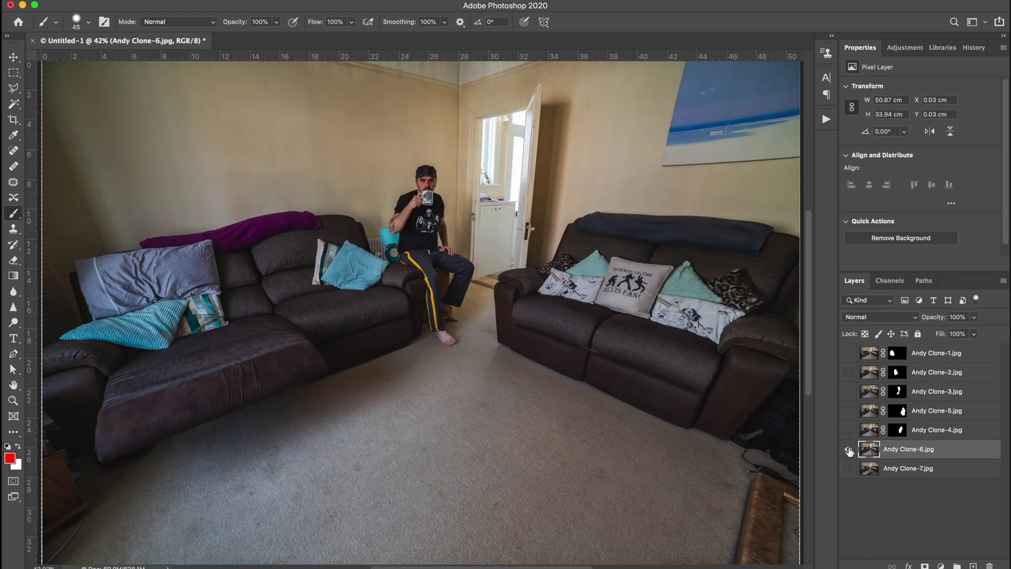
left_click(848, 450, "alt")
View the masked Clone-3, Clone-5 and Clone-4 layers in isolation to check their masks, with Clone-5's mask selected and the default colours set
left_click(847, 391, "alt")
left_click(849, 410, "alt")
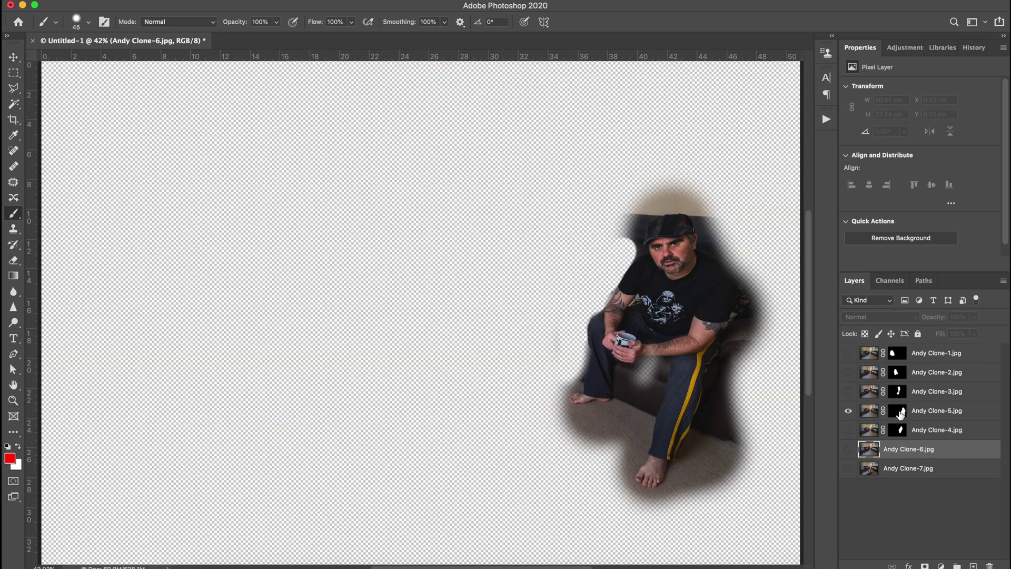
left_click(898, 410)
key("d")
left_click(848, 431, "alt")
left_click(849, 431, "alt")
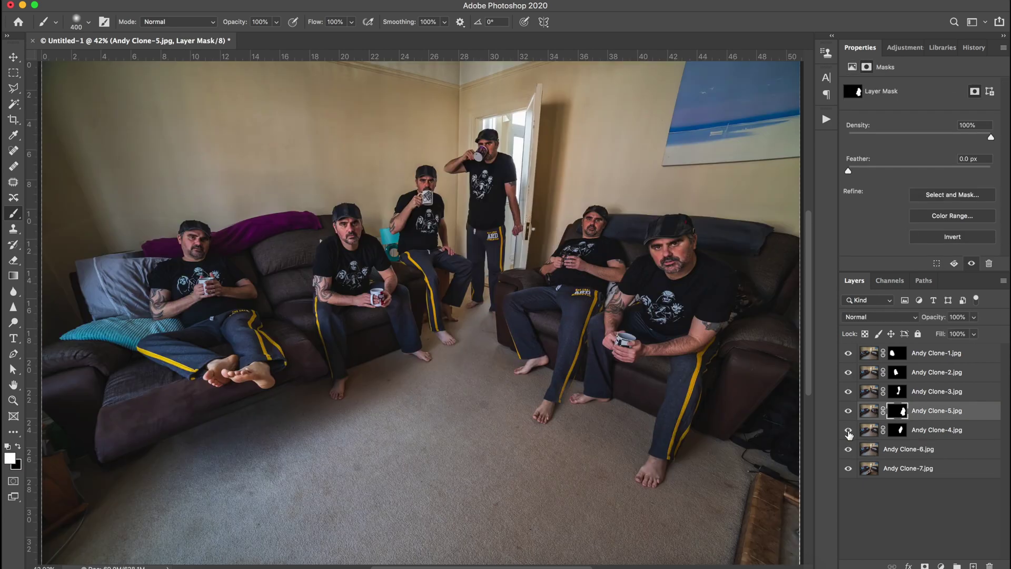
Check Clone-6 and Clone-7 in isolation, add a black mask to Clone-6 and paint the man on the side table back in
left_click(849, 449, "alt")
left_click(848, 469, "alt")
left_click(848, 469, "alt")
left_click(848, 449, "alt")
left_click(871, 449)
left_click(924, 566, "alt")
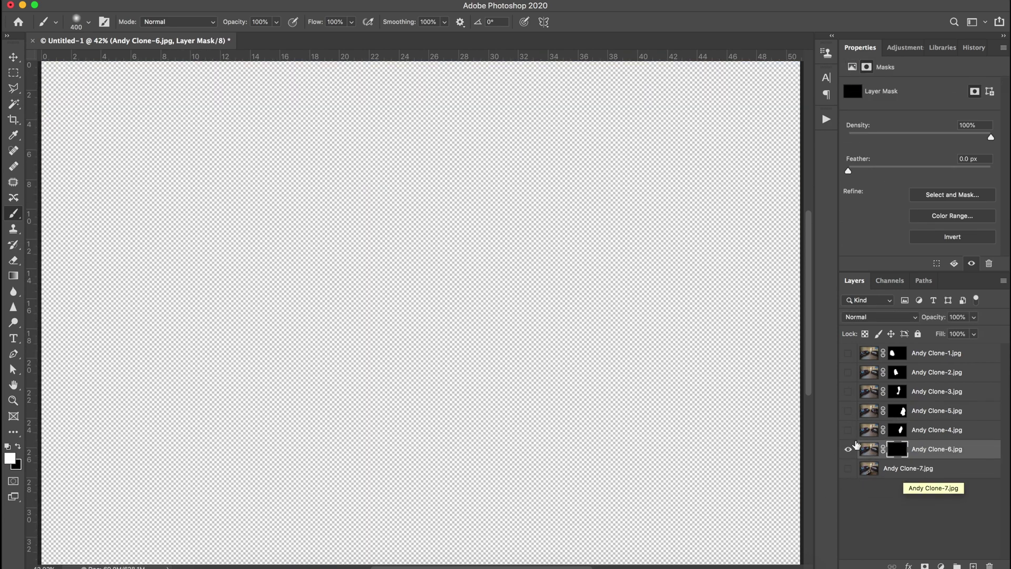
left_click(848, 450, "alt")
mouse_move(446, 309)
left_mouse_down()
mouse_move(429, 266)
mouse_move(454, 328)
left_mouse_up()
Move Andy Clone-7 to the top of the layer stack, add a black mask and paint the foreground man with the gold mug back in
left_click_drag(921, 469, 921, 349)
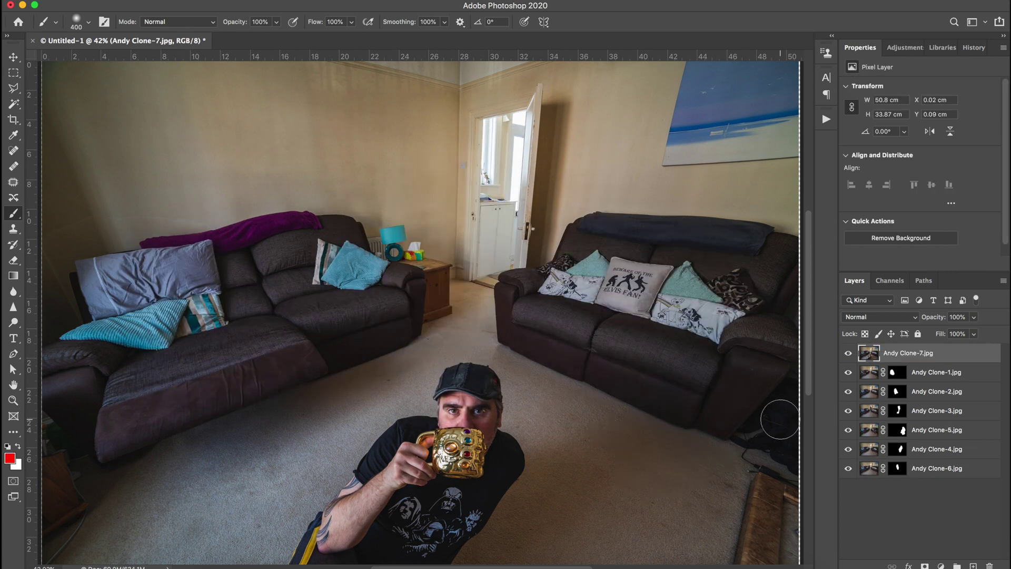
left_click(925, 566, "alt")
mouse_move(468, 384)
left_mouse_down()
mouse_move(479, 437)
mouse_move(436, 438)
mouse_move(306, 553)
mouse_move(316, 464)
left_mouse_up()
Return Andy Clone-7 to the bottom of the stack and paint the carpet and surroundings beside the foreground man into its mask
left_click(848, 411, "alt")
left_click(848, 411, "alt")
left_click_drag(921, 353, 921, 474)
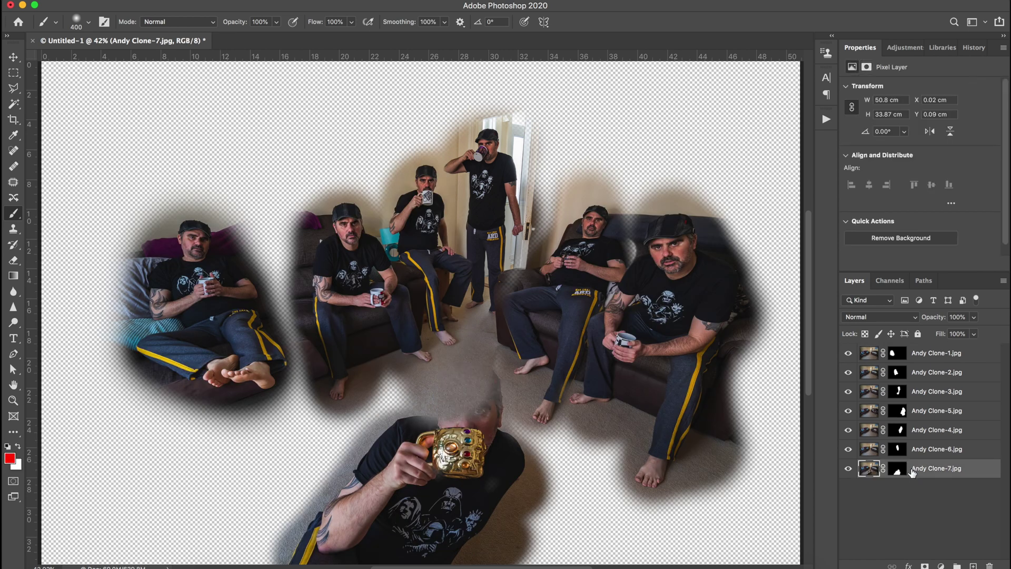
left_click(897, 468)
mouse_move(527, 516)
left_mouse_down()
mouse_move(700, 474)
mouse_move(750, 353)
left_mouse_up()
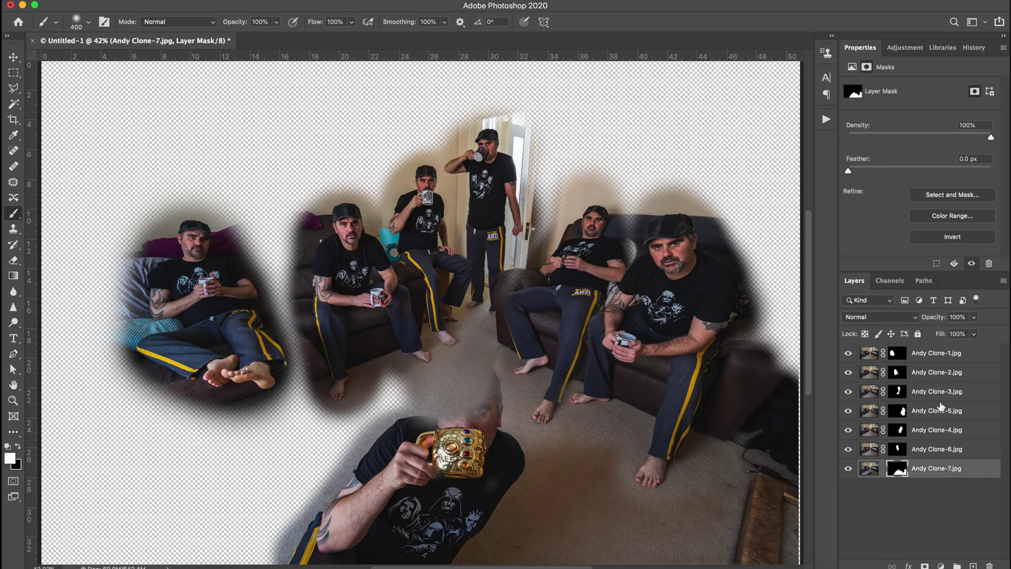
Paint black on the Clone-3 mask with a 200 px brush to uncover the foreground man's cap and face
left_click(897, 392)
key("x")
left_click_drag(443, 379, 482, 392)
key("x")
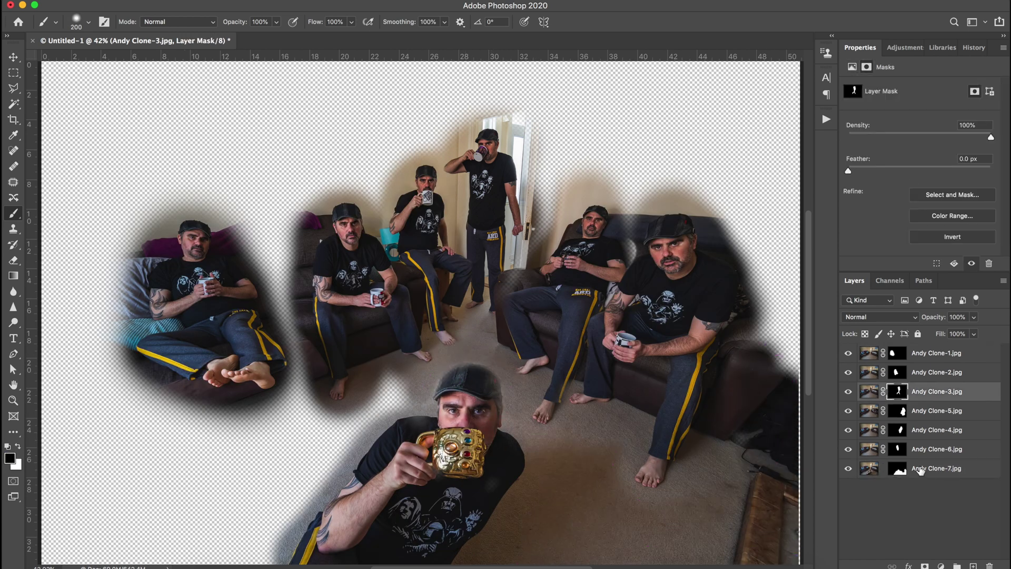
Paint the rest of the empty room back in with white on the Clone-7 mask to fill the transparent areas
left_click(897, 468)
key("x")
mouse_move(400, 405)
left_mouse_down()
mouse_move(321, 463)
mouse_move(264, 106)
mouse_move(579, 211)
left_mouse_up()
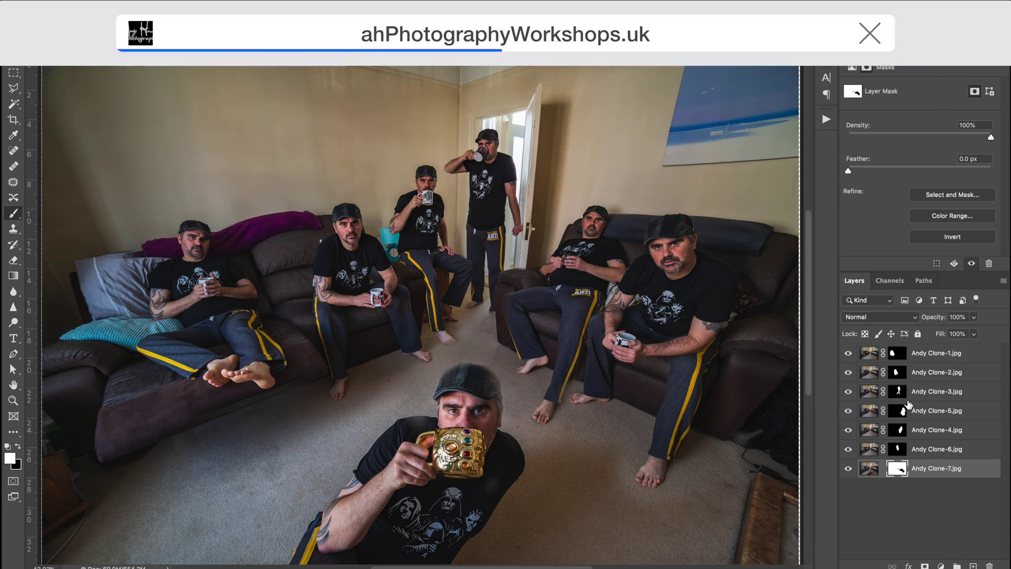
Clean up the overlap around the foreground man's cap with black on the Clone-4 mask, checking the Clone-3 and Clone-7 masks as well
left_click(900, 393)
key("x")
left_click(898, 430)
mouse_move(496, 405)
left_mouse_down()
mouse_move(484, 383)
mouse_move(487, 402)
mouse_move(452, 383)
left_mouse_up()
left_click(898, 392)
left_click(897, 468)
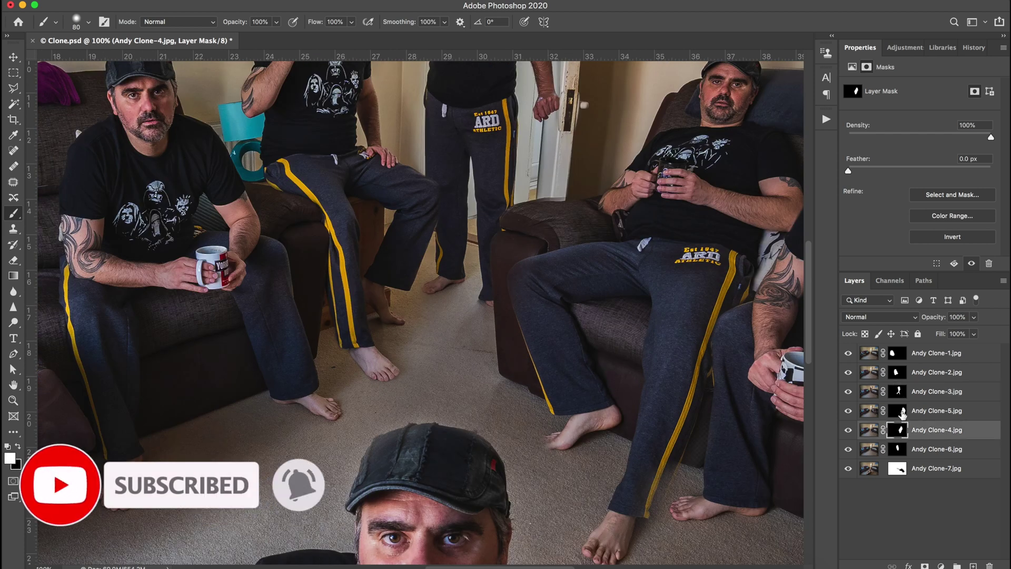
Touch up the Clone-3 mask in black with an 80 px brush around the reclining man's raised foot, and fit the whole image in view
left_click(898, 392)
key("x")
left_click_drag(544, 444, 584, 431)
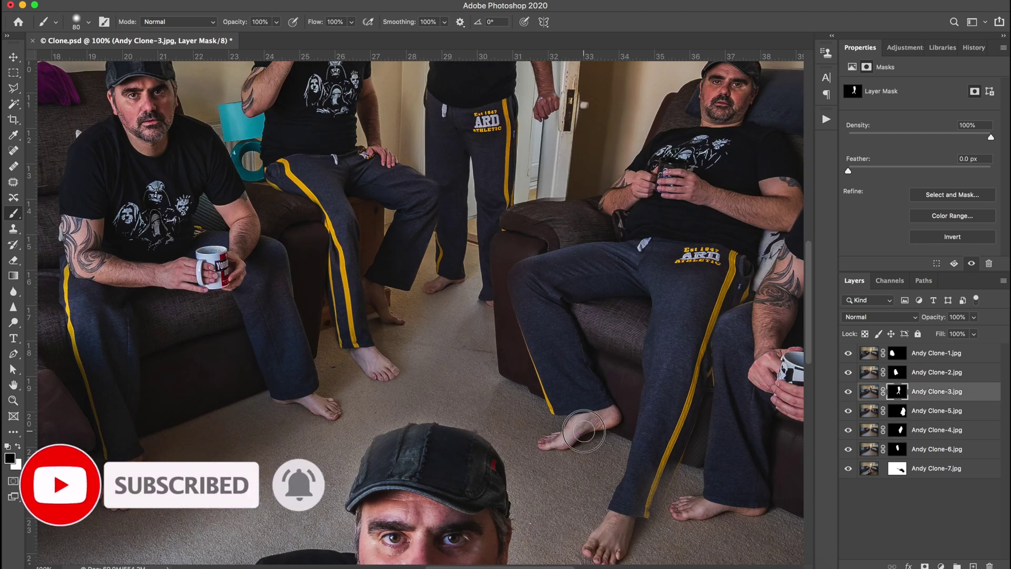
scroll(390, 372, "left", 6)
scroll(391, 372, "down", 2)
key("super+0")
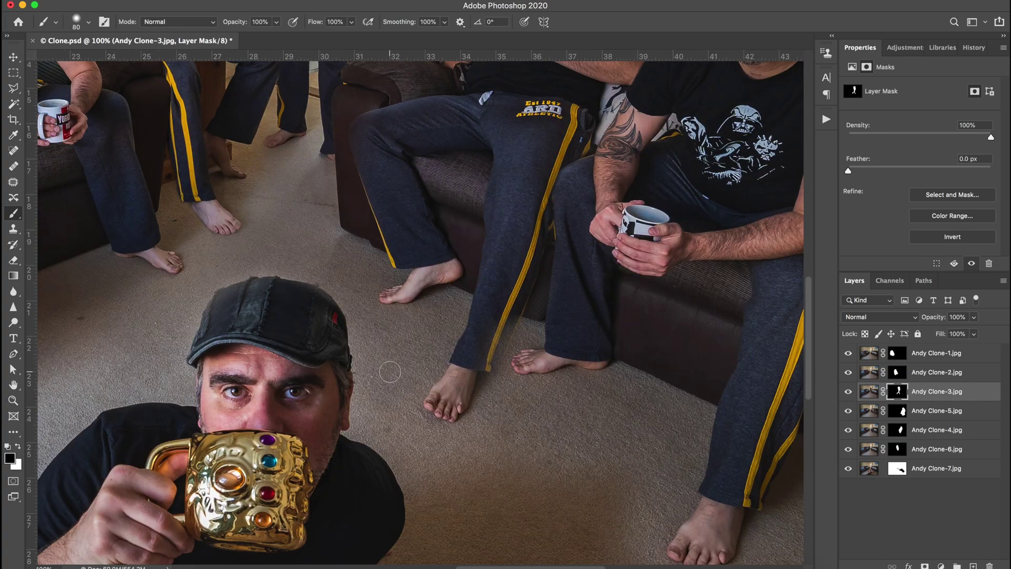